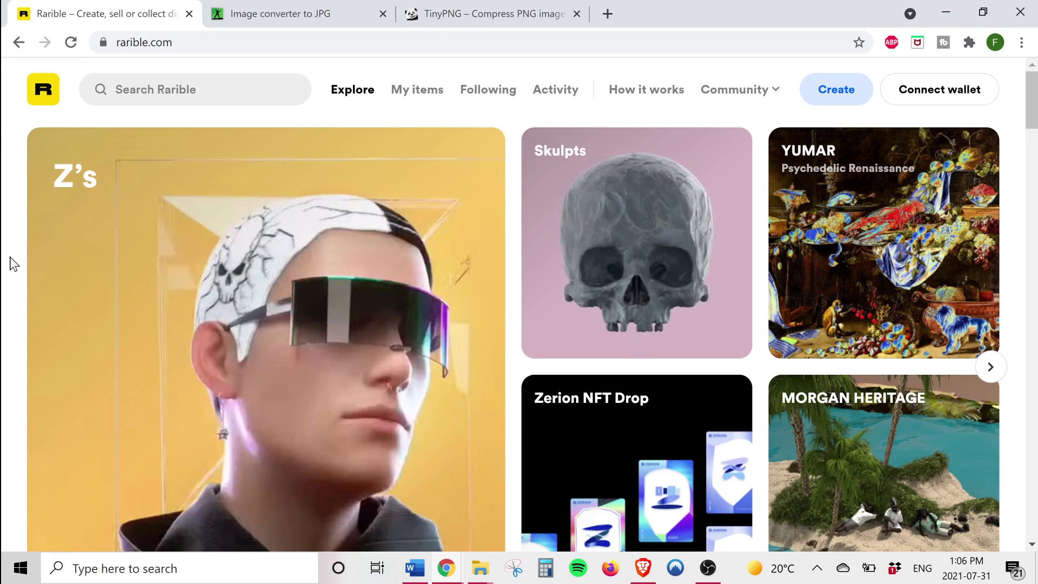
pyautogui.scroll(-8, 13, 263)
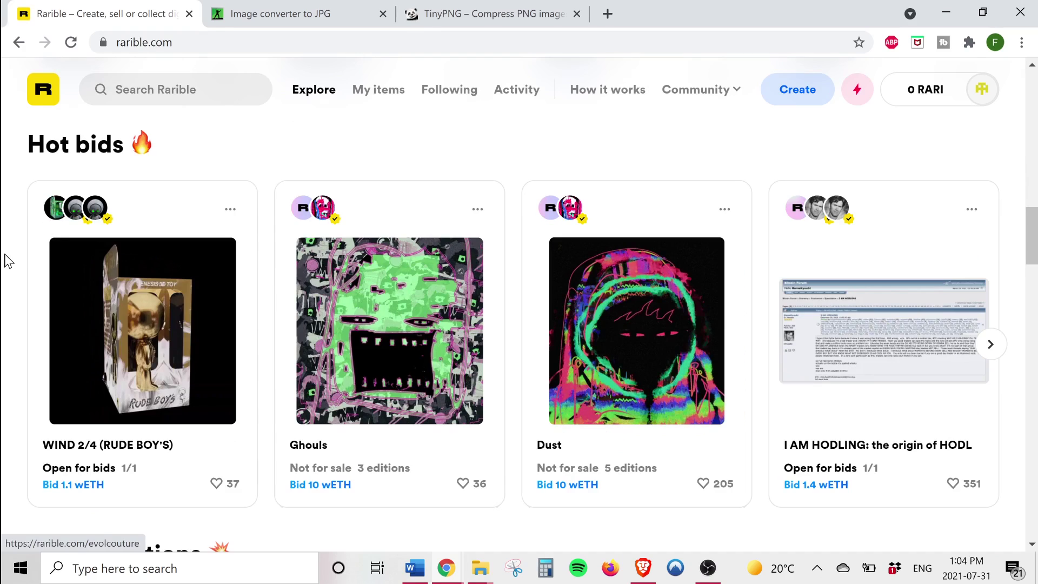
pyautogui.scroll(-1, 6, 260)
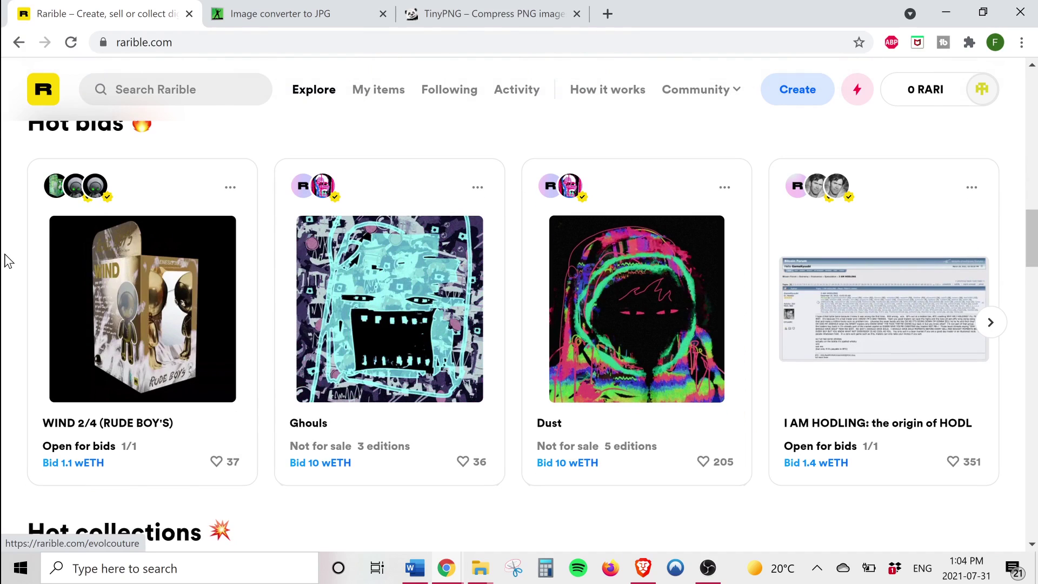
pyautogui.scroll(-7, 6, 260)
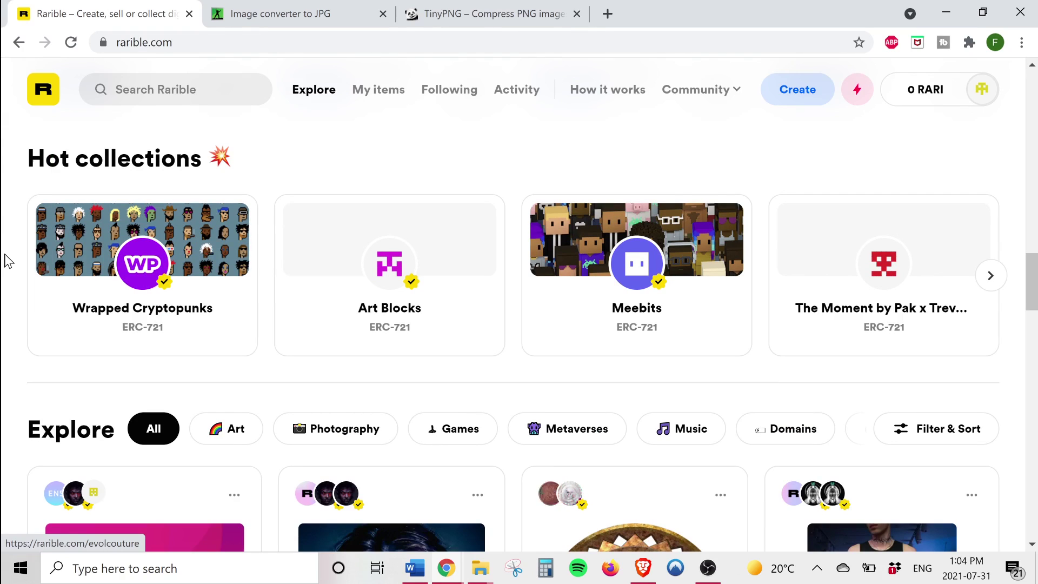
pyautogui.scroll(-3, 7, 261)
pyautogui.scroll(-2, 6, 260)
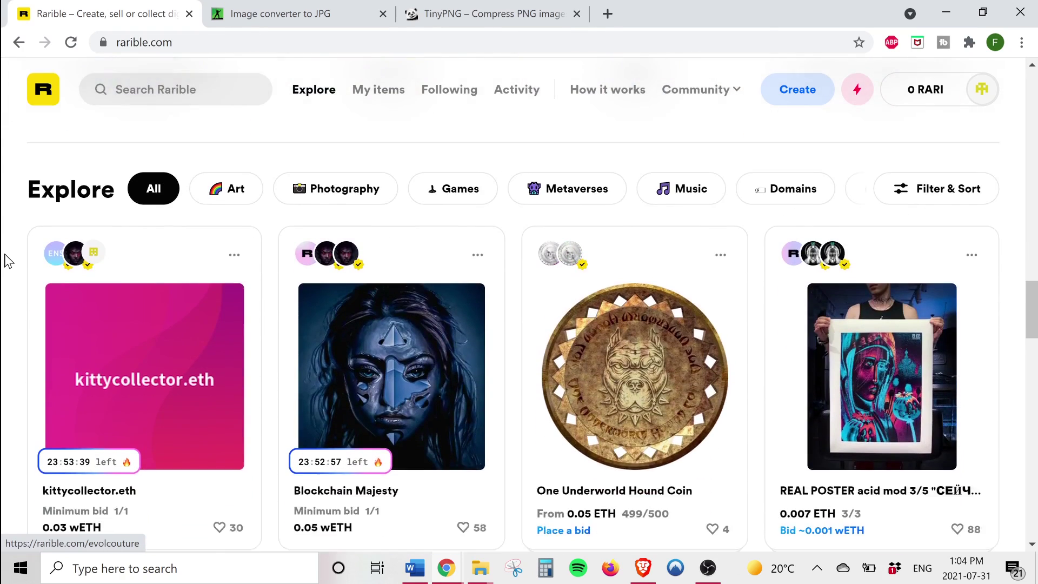
pyautogui.scroll(-7, 7, 261)
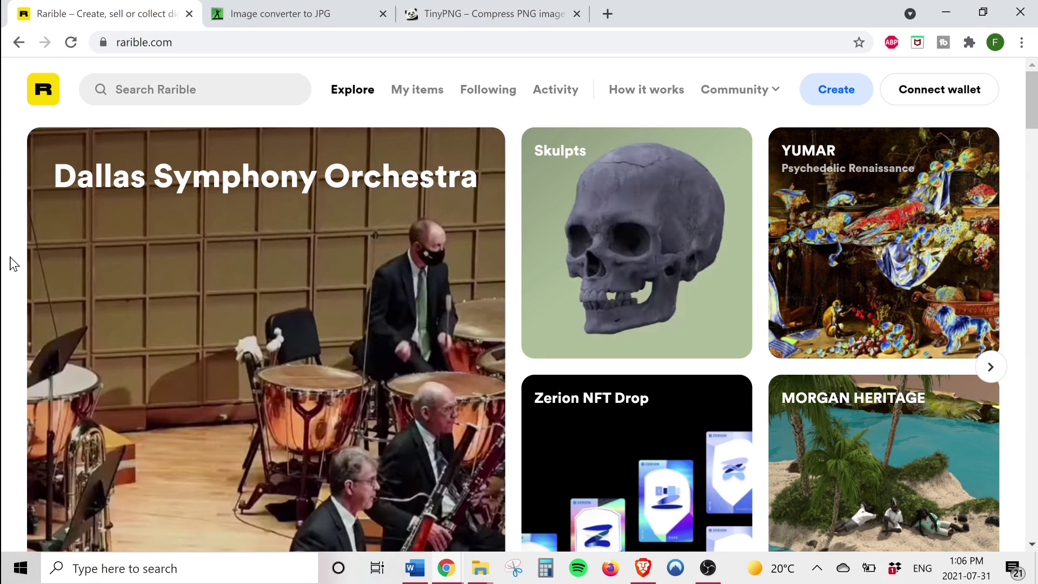
# Start connecting a wallet and browse providers like Torus, Portis, WalletConnect, Coinbase and Fortmatic.
pyautogui.click(958, 94)
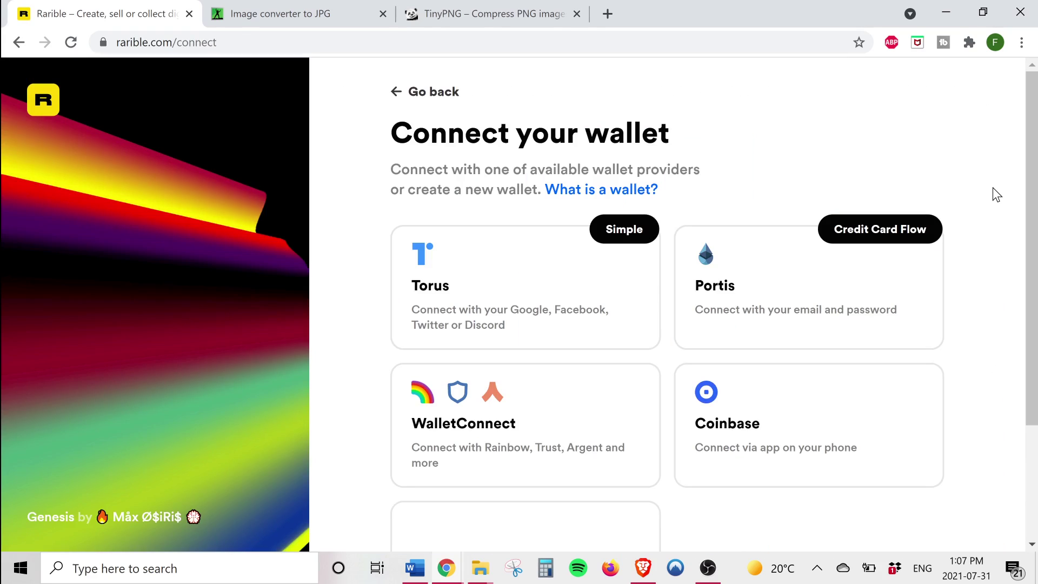
pyautogui.scroll(-3, 590, 400)
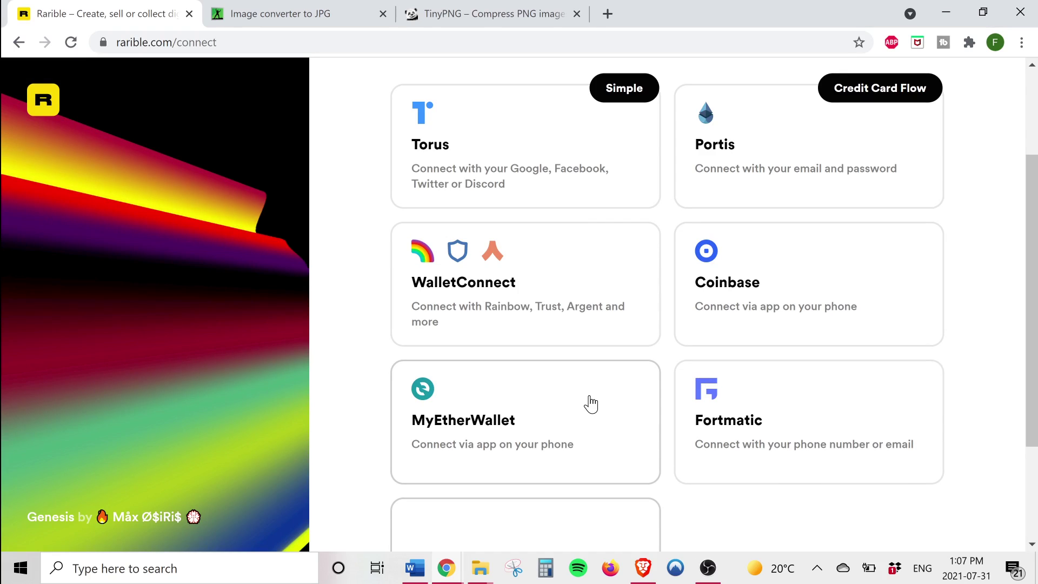
pyautogui.scroll(1, 591, 402)
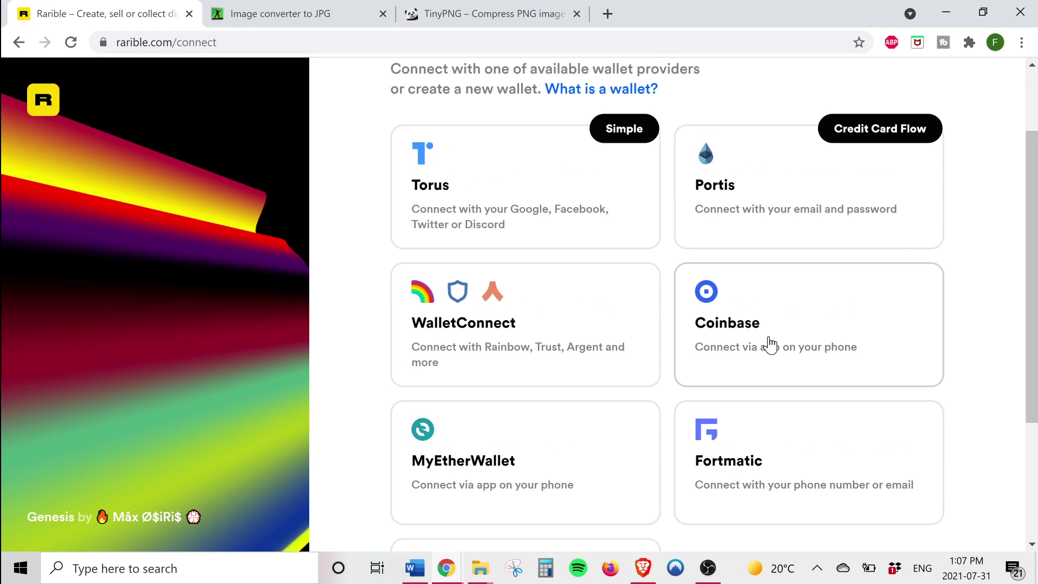
# Choose Coinbase as the wallet and look through the wallet.coinbase.com download page.
pyautogui.click(770, 343)
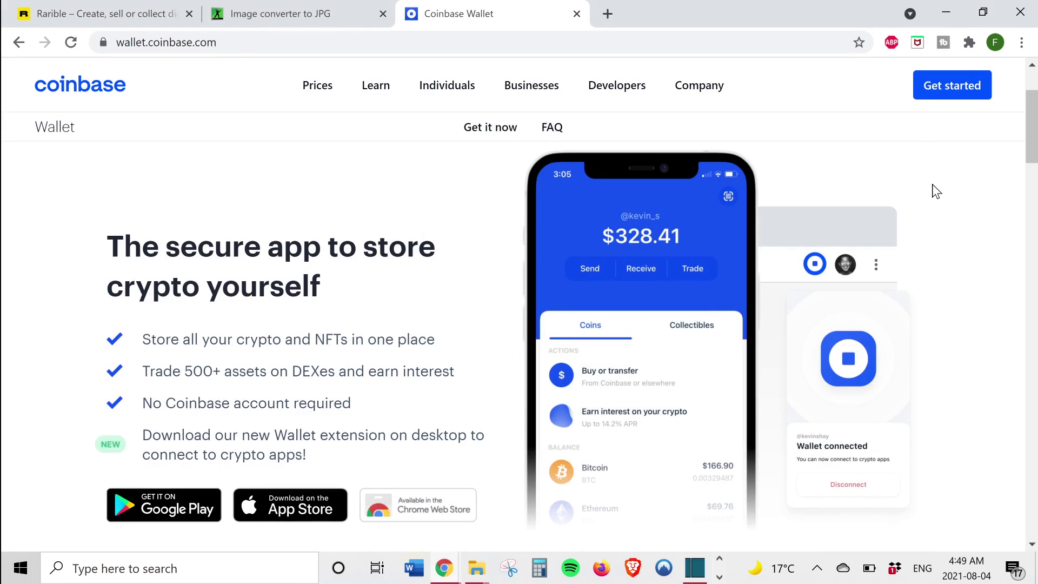
pyautogui.scroll(-5, 931, 184)
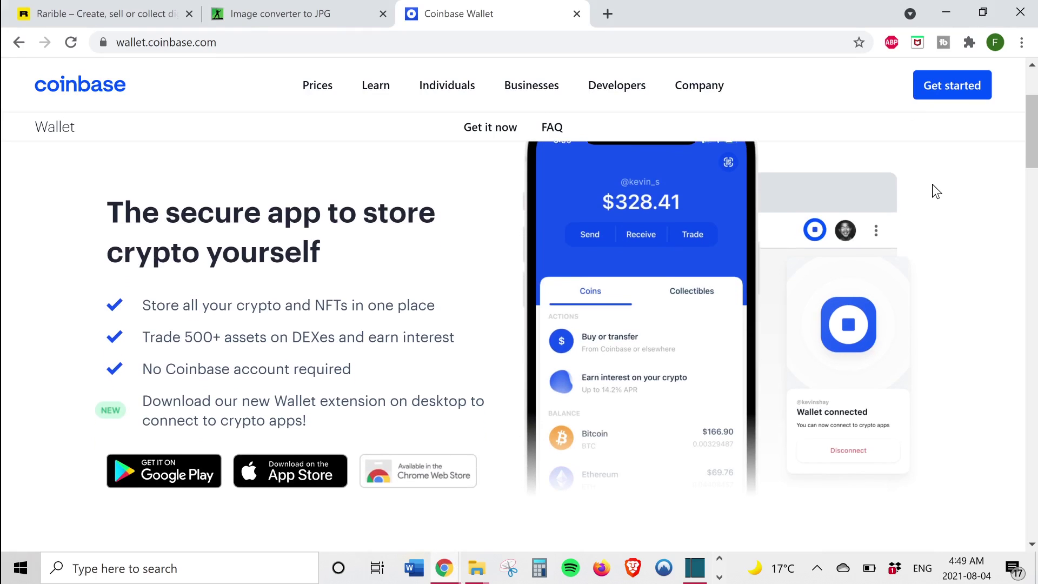
pyautogui.scroll(-6, 937, 191)
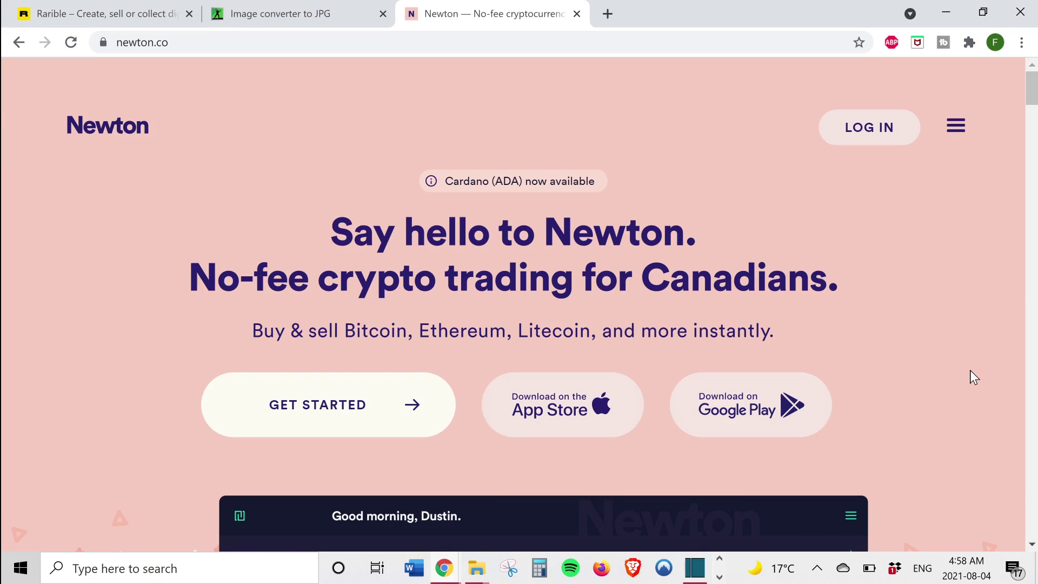
# Review Newton's prices and features, then pick the Coinbase wallet card on Rarible again.
pyautogui.scroll(-4, 970, 371)
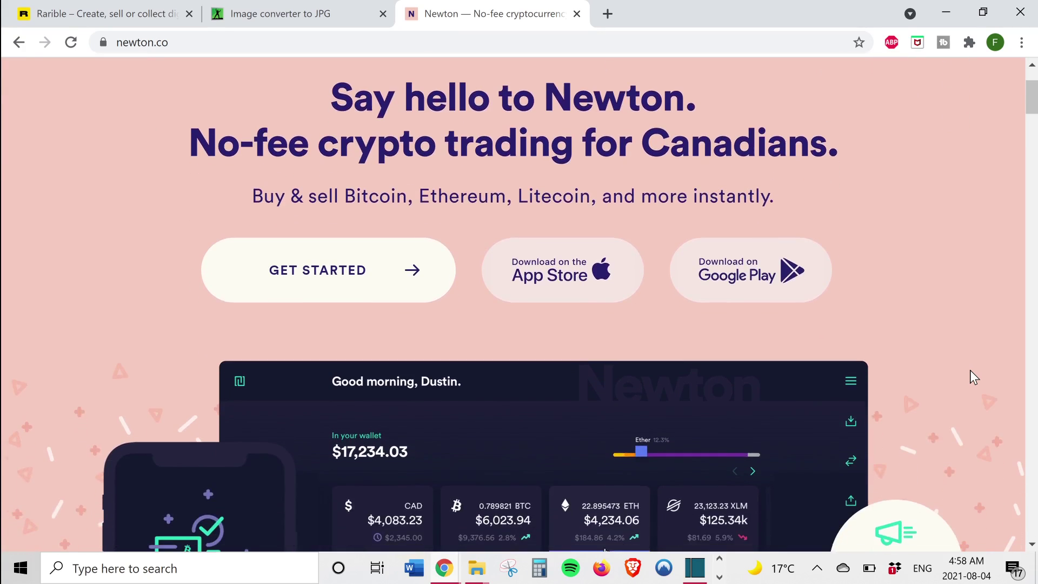
pyautogui.scroll(-10, 969, 370)
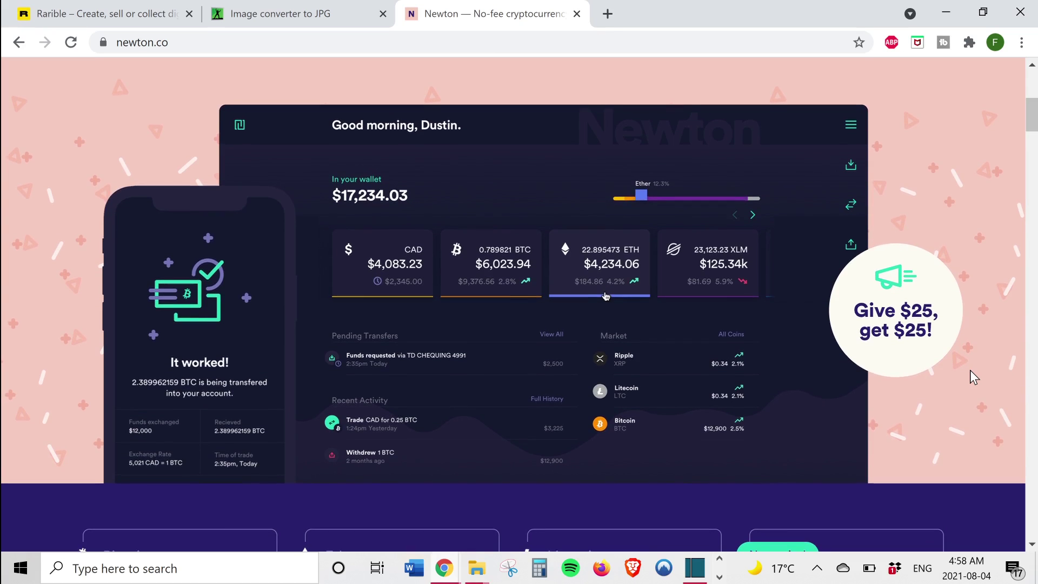
pyautogui.scroll(-1, 970, 371)
pyautogui.scroll(-5, 970, 370)
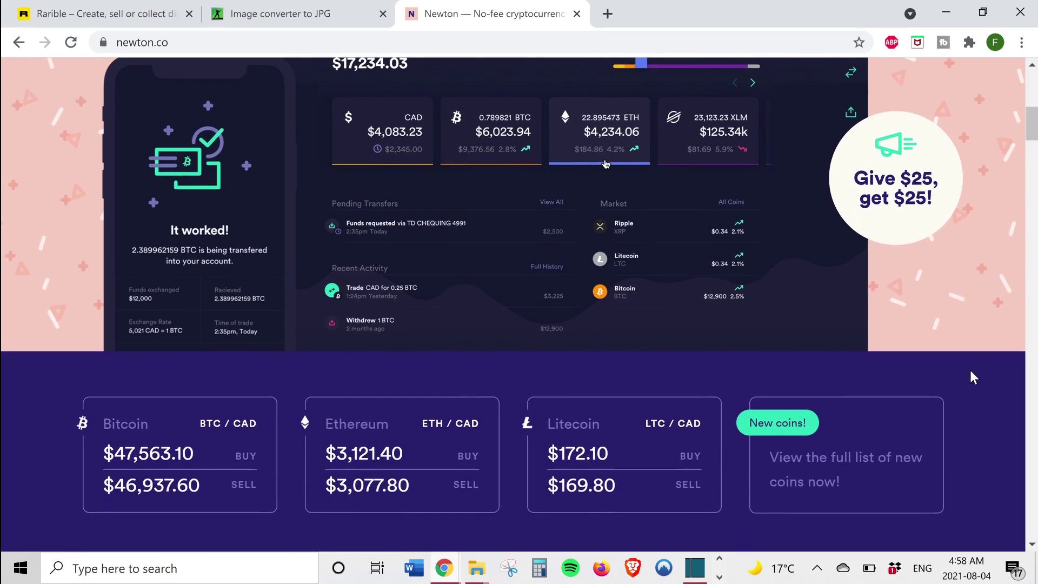
pyautogui.scroll(-6, 970, 370)
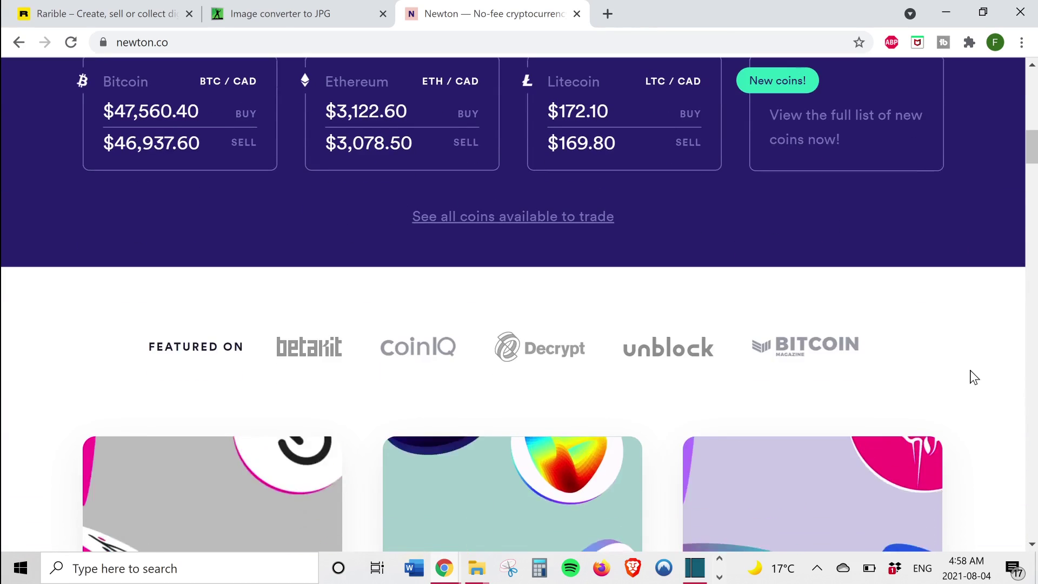
pyautogui.scroll(-8, 969, 370)
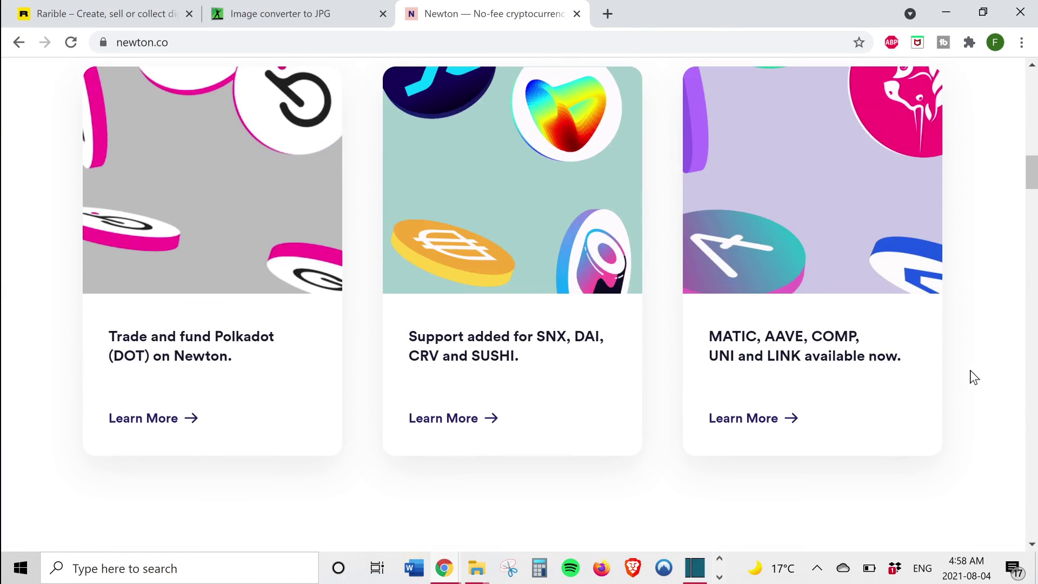
pyautogui.scroll(-5, 970, 370)
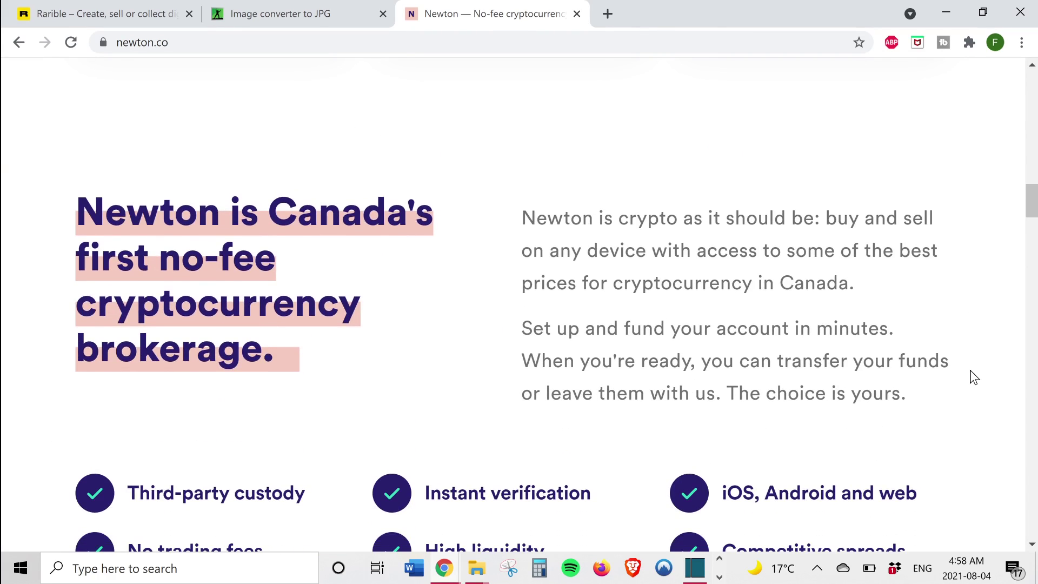
pyautogui.scroll(-2, 970, 370)
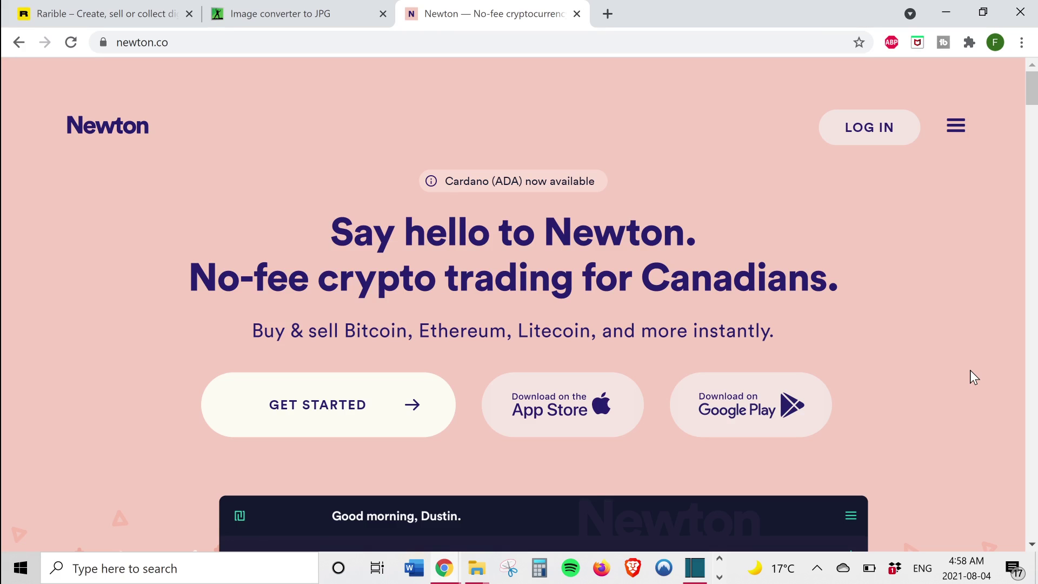
pyautogui.scroll(-1, 970, 370)
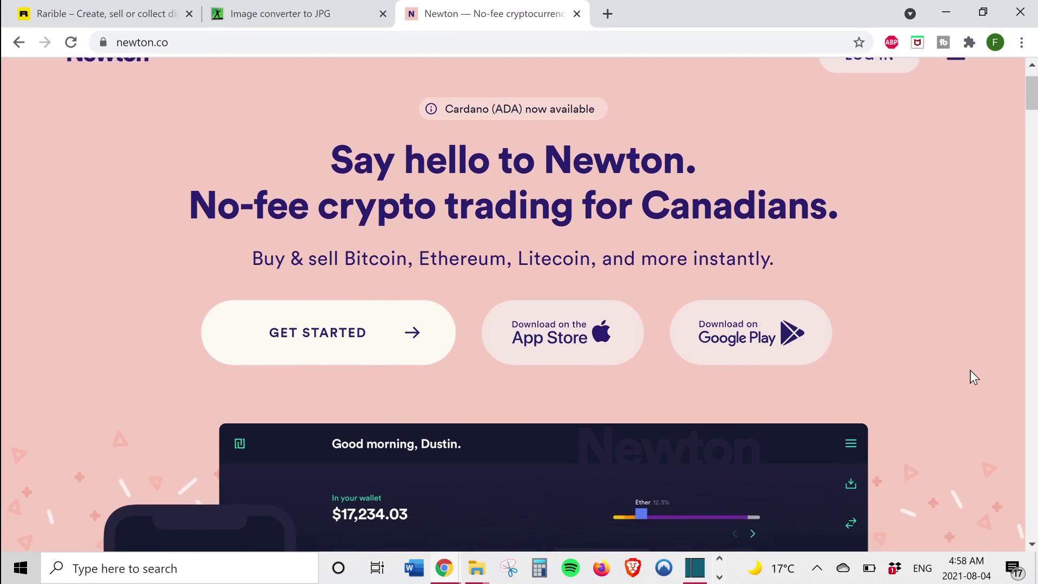
pyautogui.scroll(-4, 970, 371)
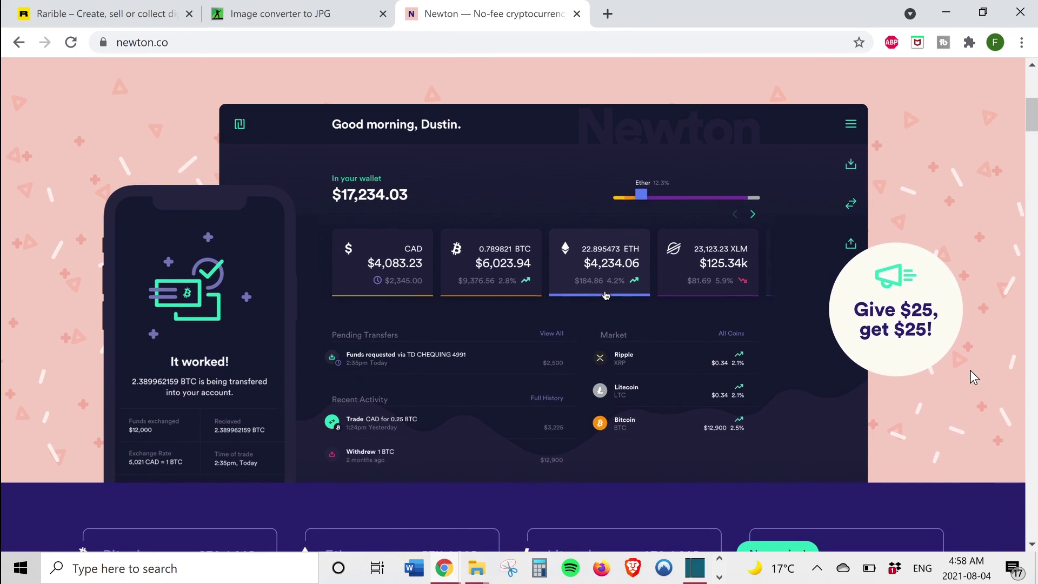
pyautogui.scroll(-3, 971, 371)
pyautogui.scroll(-5, 971, 371)
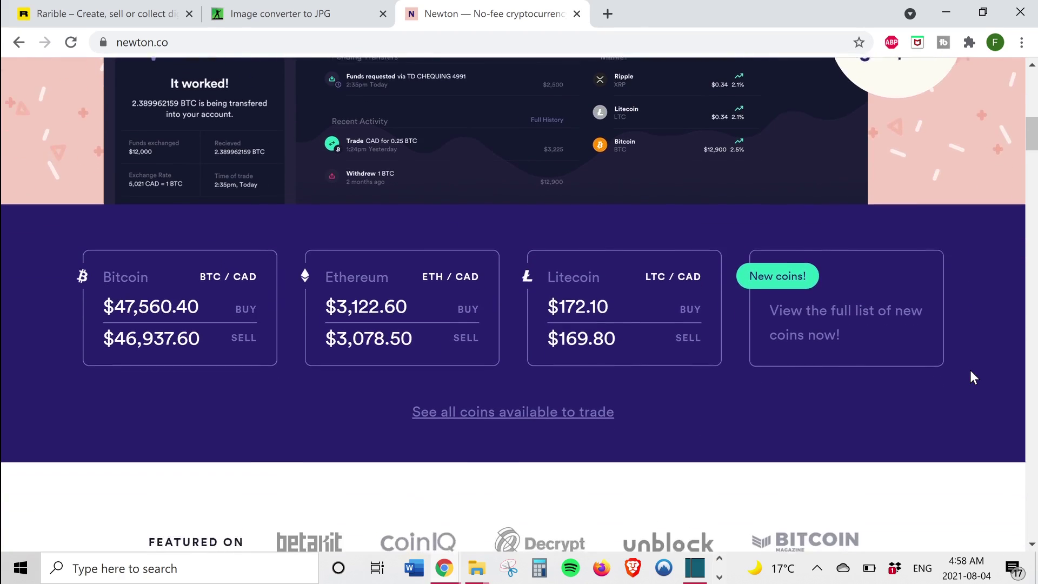
pyautogui.scroll(-6, 969, 370)
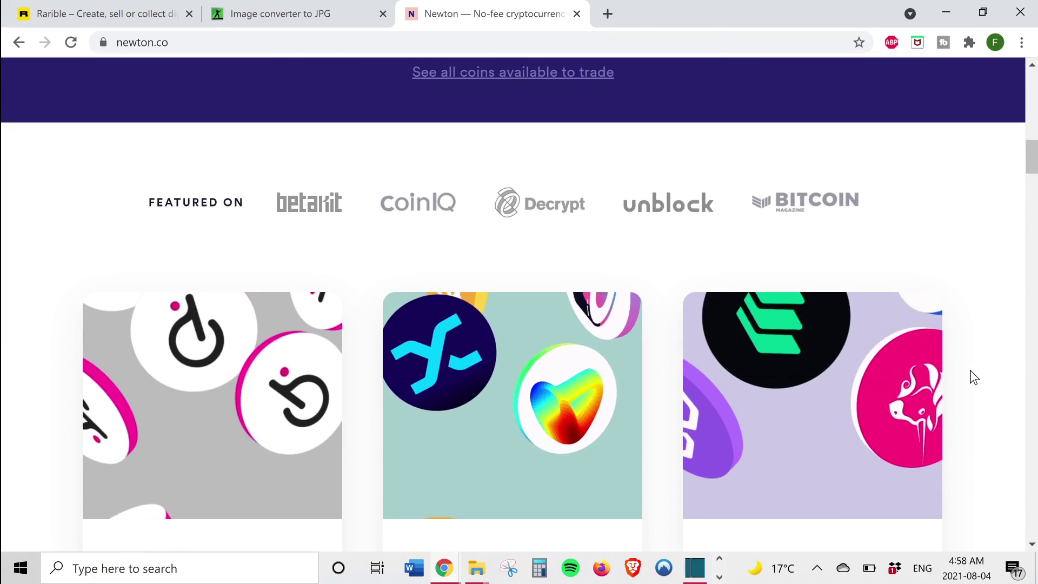
pyautogui.scroll(-6, 970, 370)
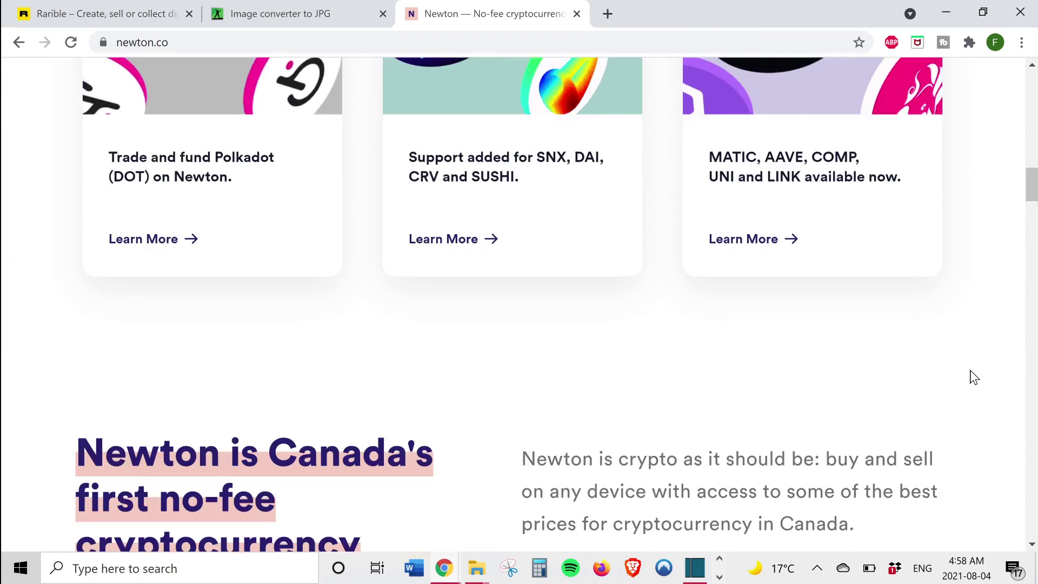
pyautogui.scroll(-1, 973, 377)
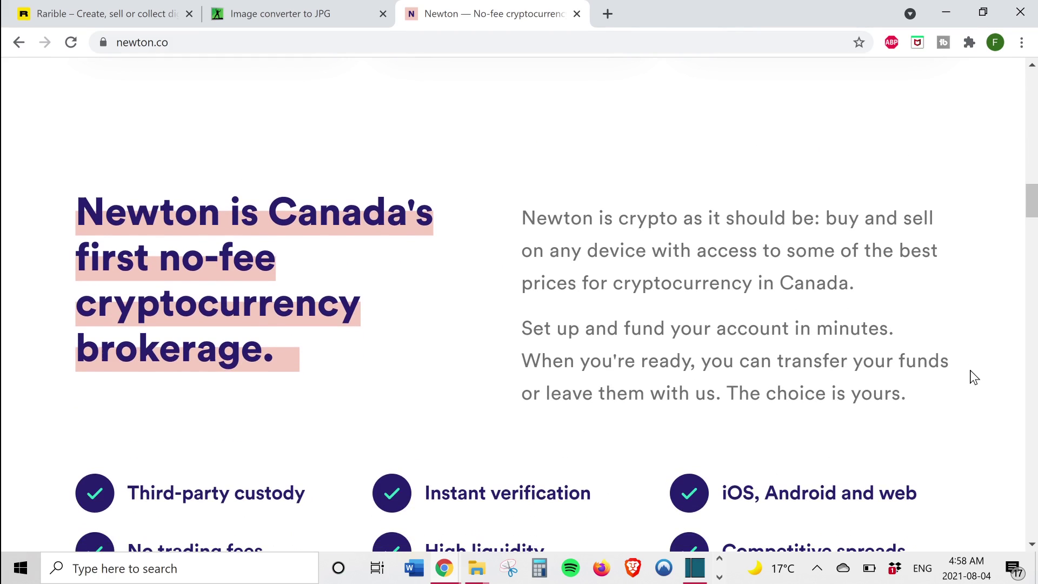
pyautogui.scroll(-2, 970, 370)
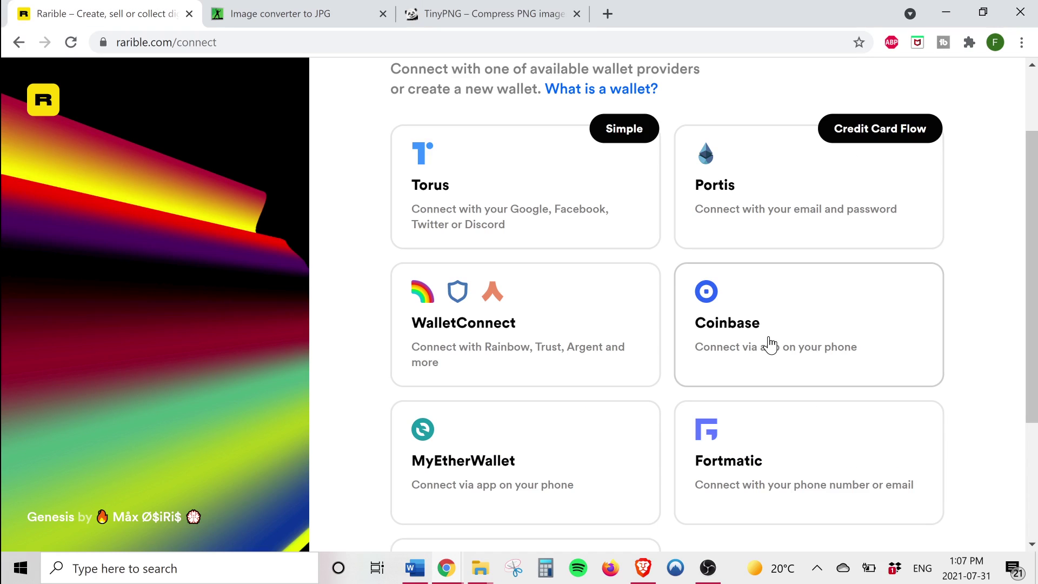
pyautogui.click(768, 338)
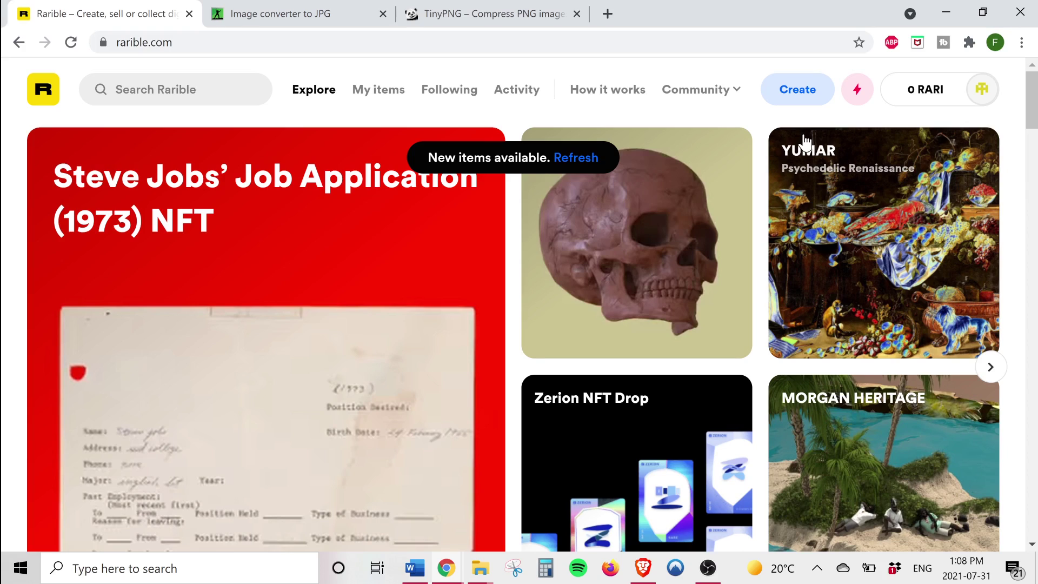
# Begin a new Multiple collectible, starting from scratch instead of saved progress.
pyautogui.click(793, 94)
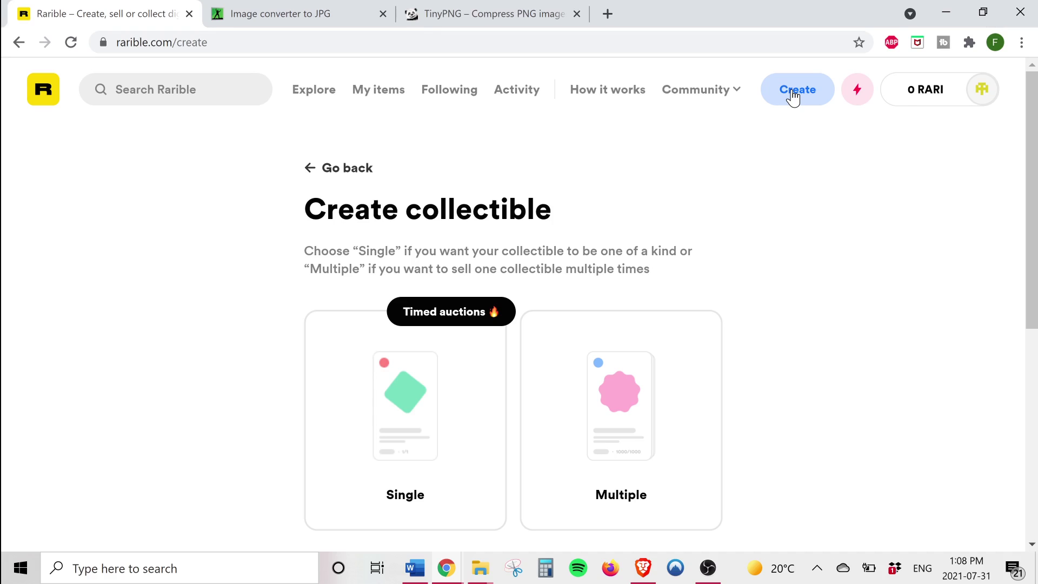
pyautogui.scroll(-1, 761, 410)
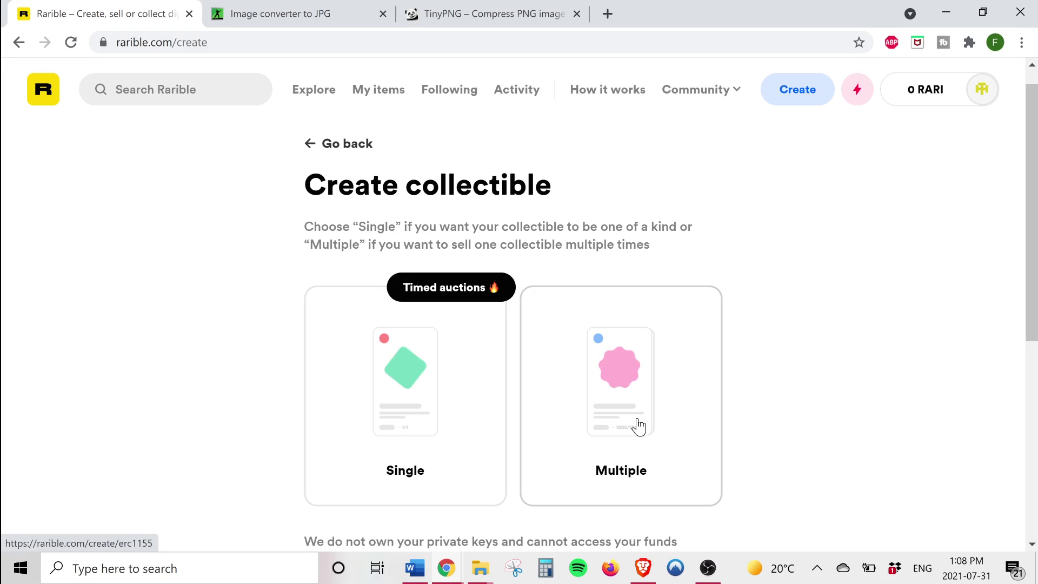
pyautogui.click(639, 426)
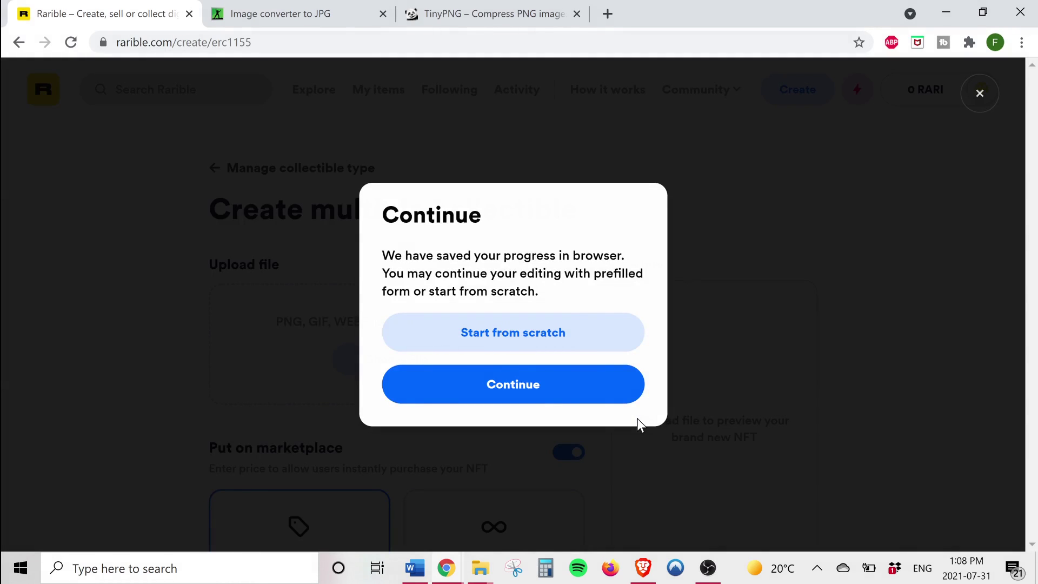
pyautogui.click(564, 329)
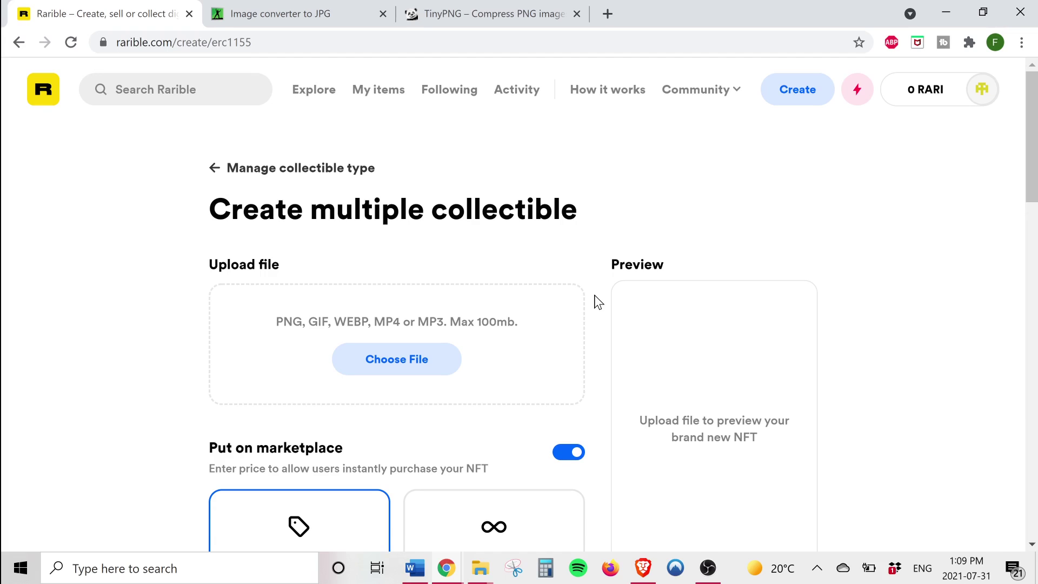
pyautogui.hotkey('ctrl', 'Tab')
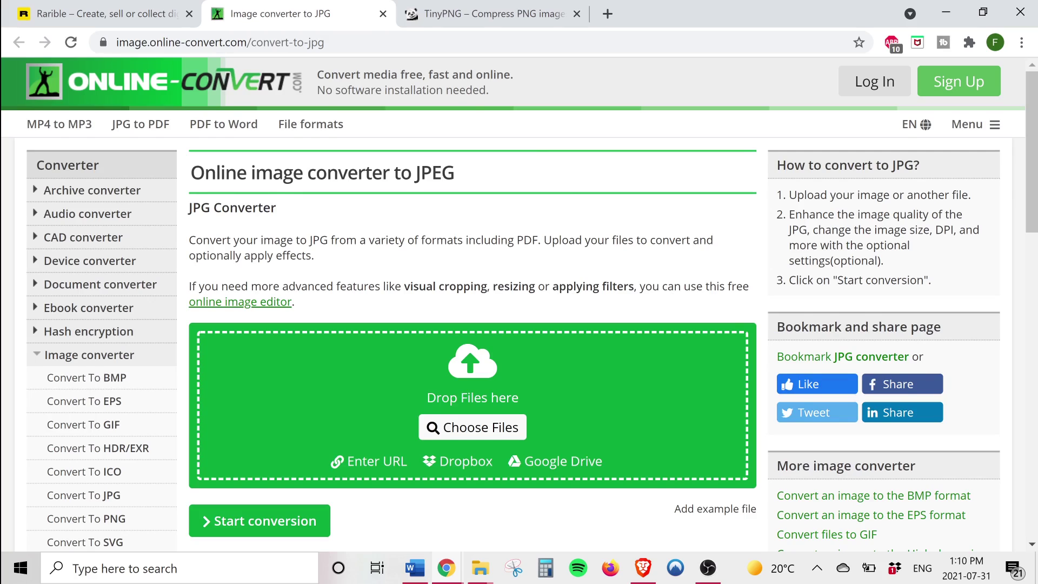
pyautogui.scroll(-7, 664, 292)
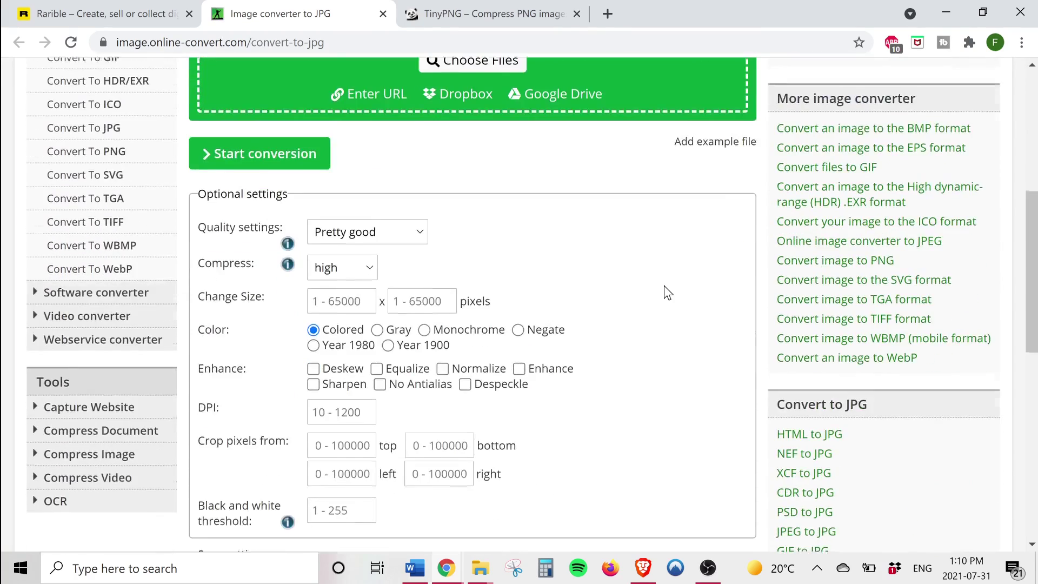
pyautogui.scroll(-4, 665, 292)
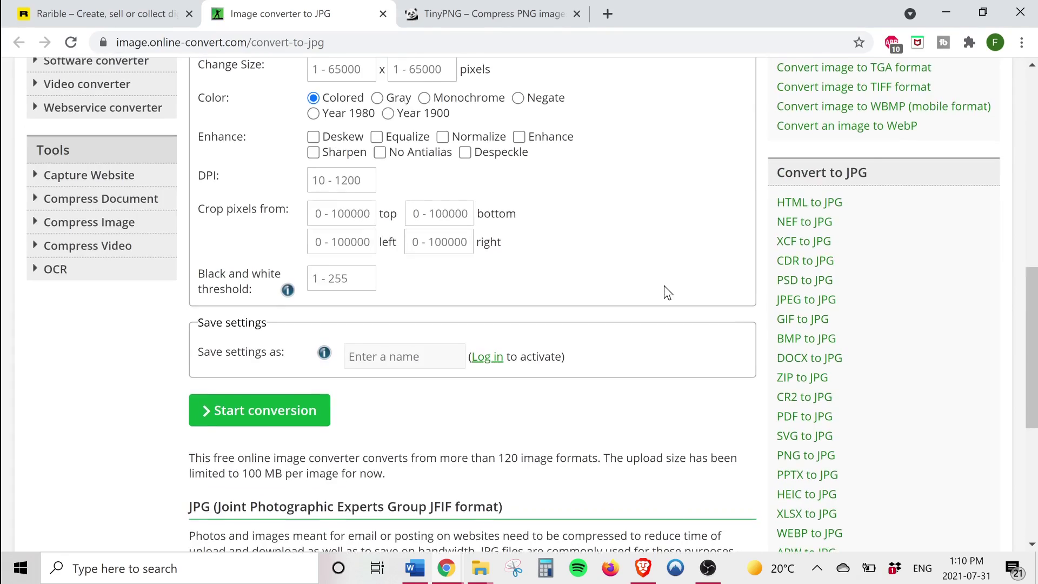
pyautogui.scroll(12, 664, 285)
pyautogui.hotkey('ctrl', 'Tab')
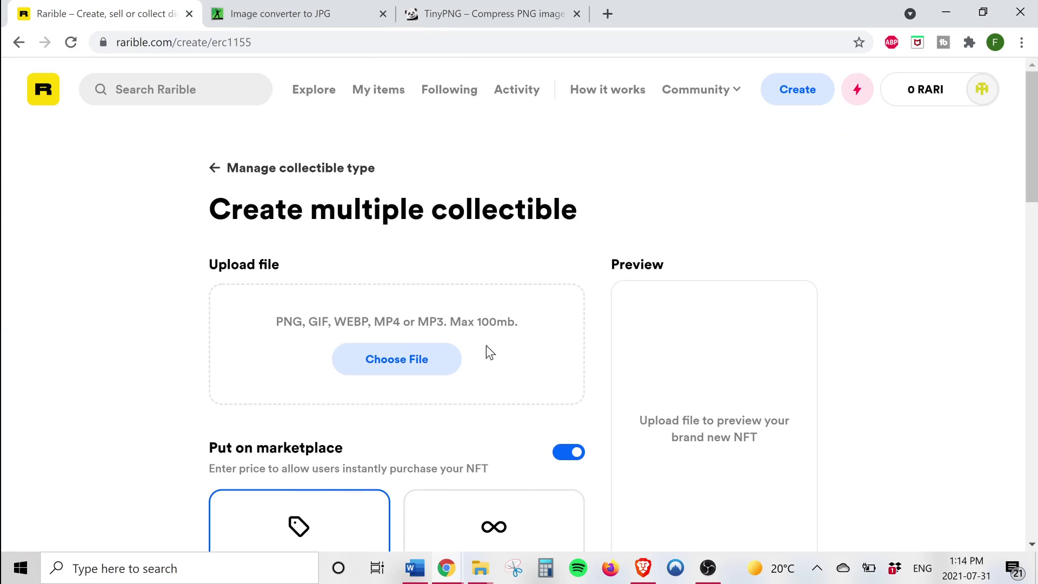
# Upload Lion Collectable Image from the NFT folder as the collectible's artwork.
pyautogui.click(440, 363)
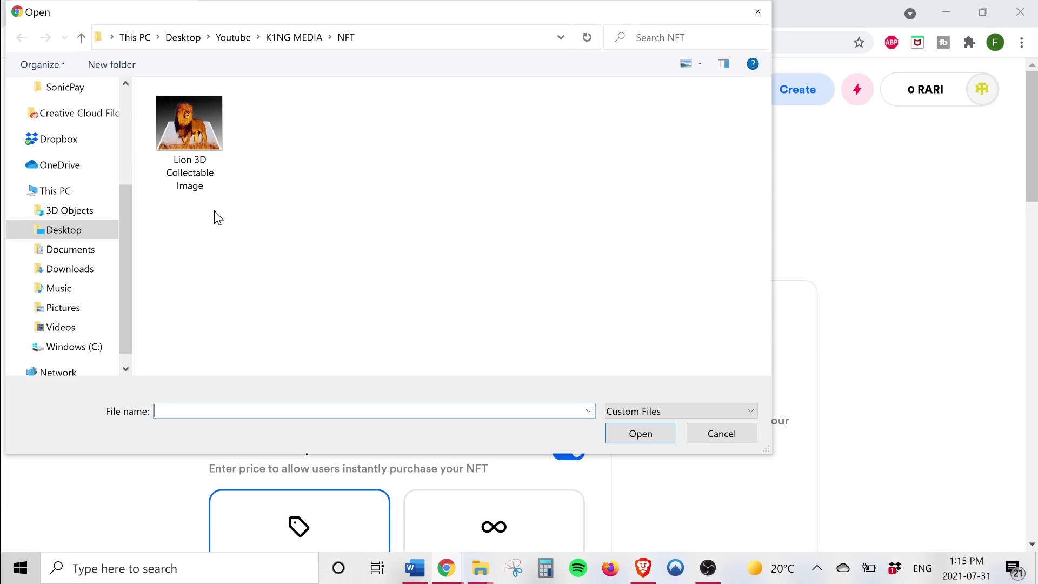
pyautogui.click(197, 159)
pyautogui.doubleClick(197, 157)
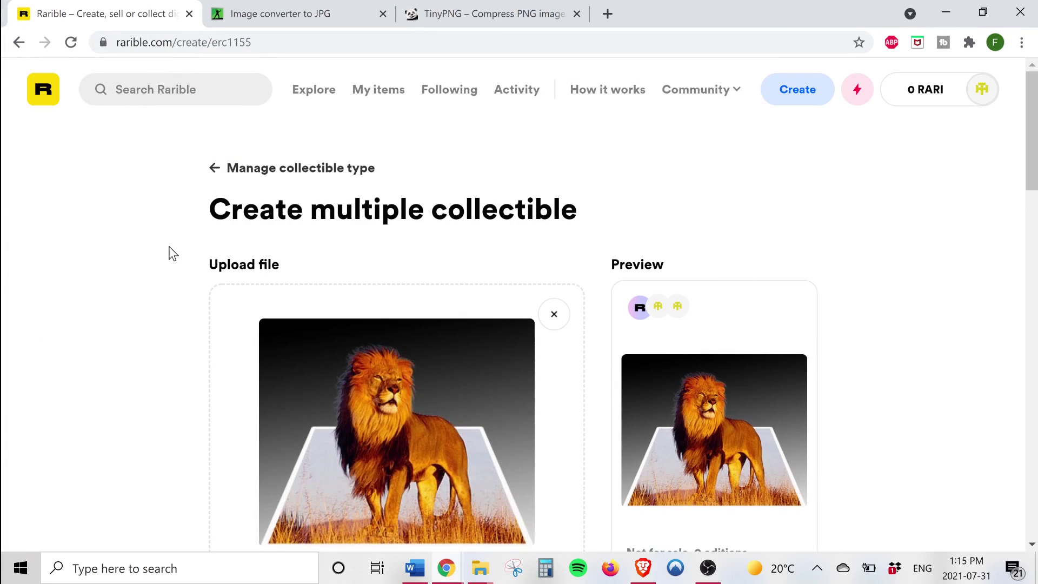
pyautogui.scroll(-1, 173, 356)
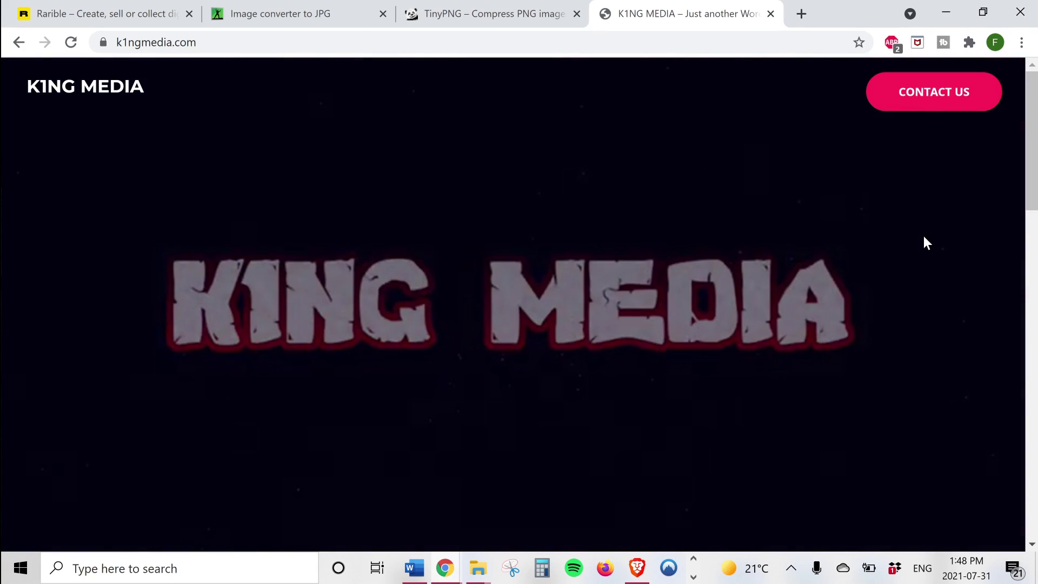
pyautogui.scroll(-7, 924, 240)
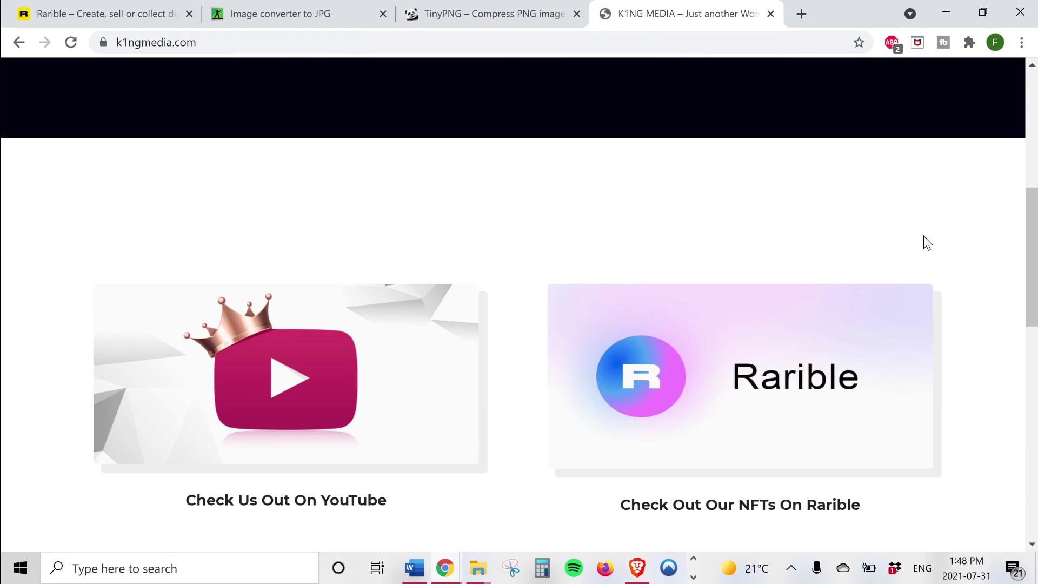
pyautogui.scroll(-3, 923, 236)
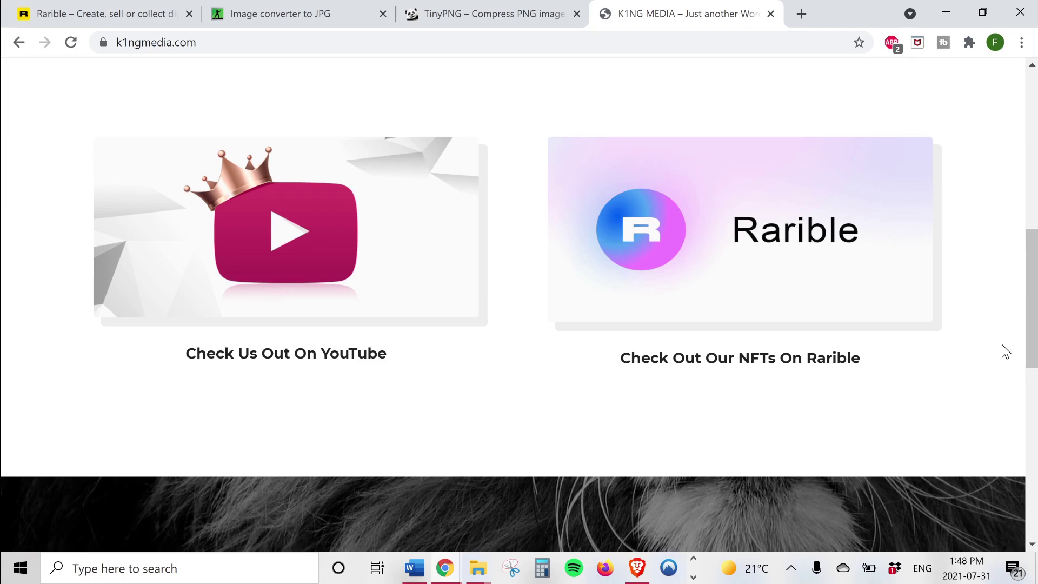
pyautogui.scroll(-6, 1003, 350)
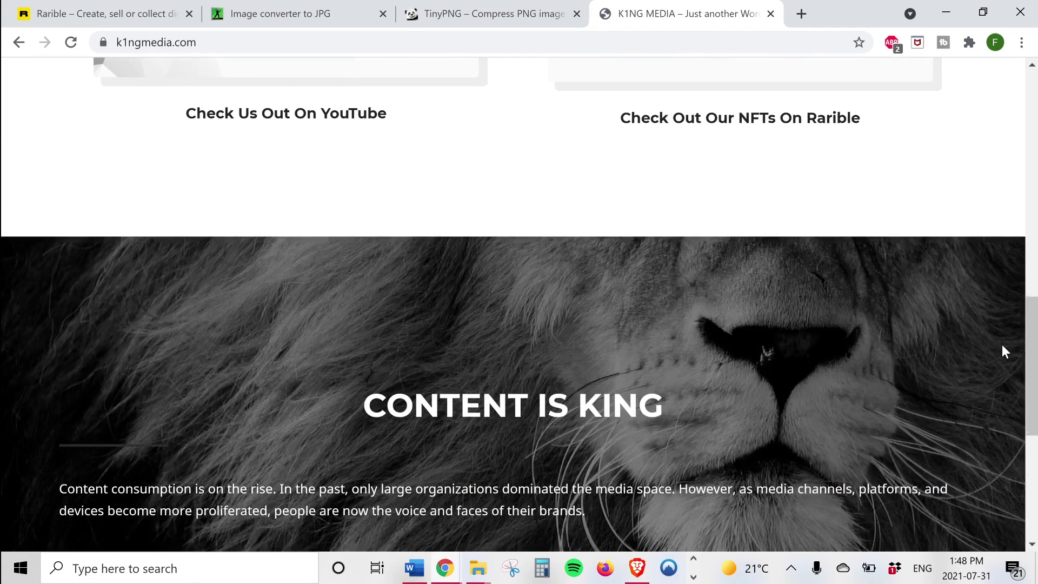
pyautogui.scroll(-3, 1003, 351)
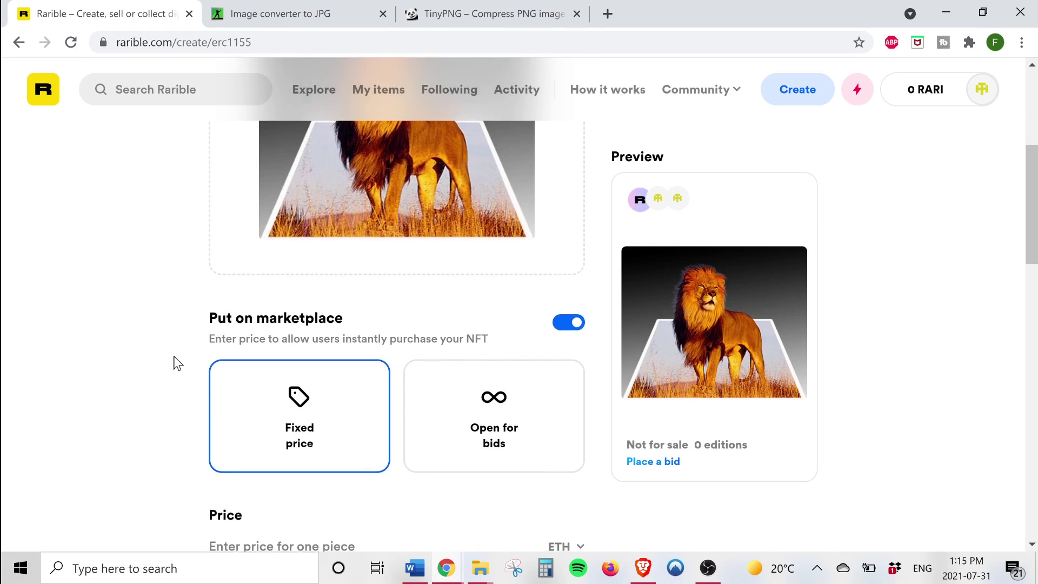
# Enter a fixed sale price of 0.005 ETH per piece.
pyautogui.scroll(-3, 173, 357)
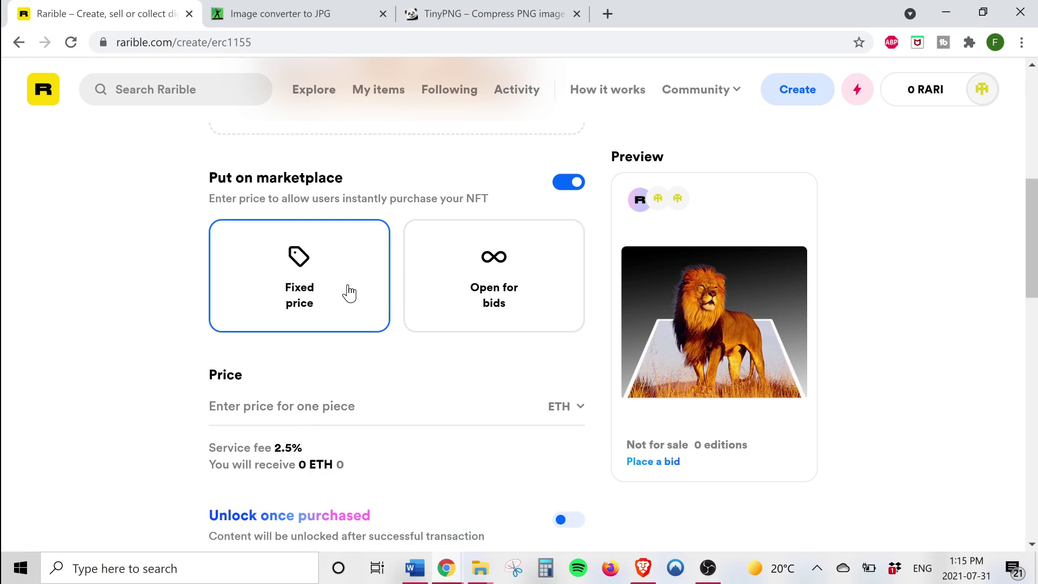
pyautogui.scroll(-1, 362, 385)
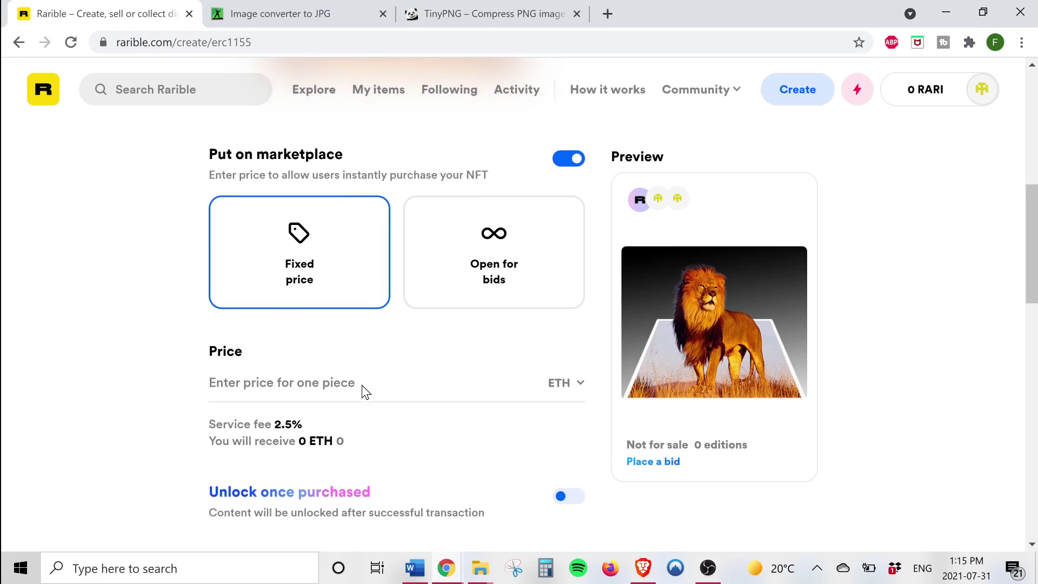
pyautogui.scroll(-1, 361, 392)
pyautogui.click(361, 351)
pyautogui.write('0.')
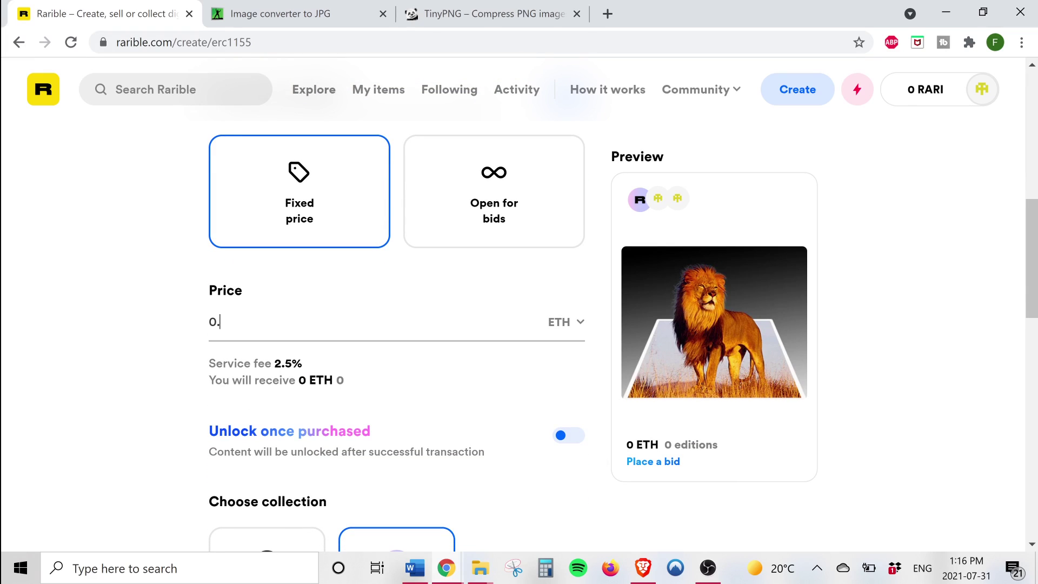
pyautogui.write('005')
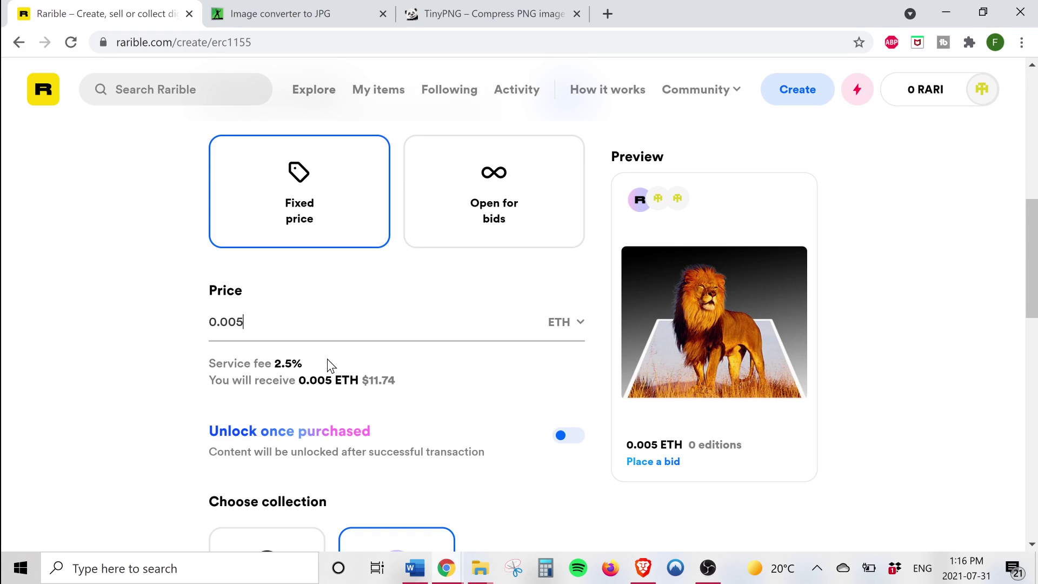
pyautogui.scroll(-3, 385, 208)
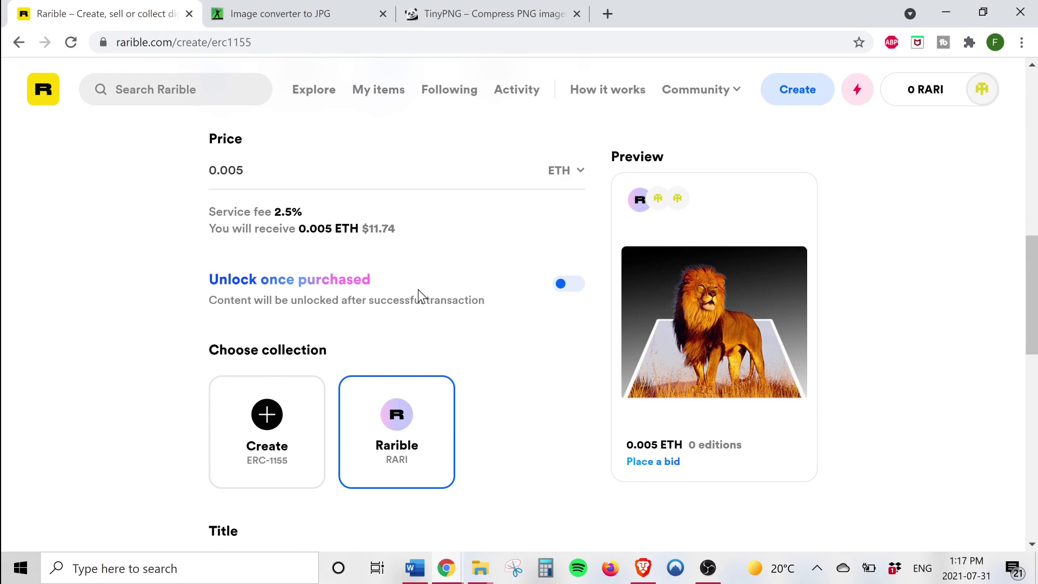
pyautogui.scroll(-2, 417, 290)
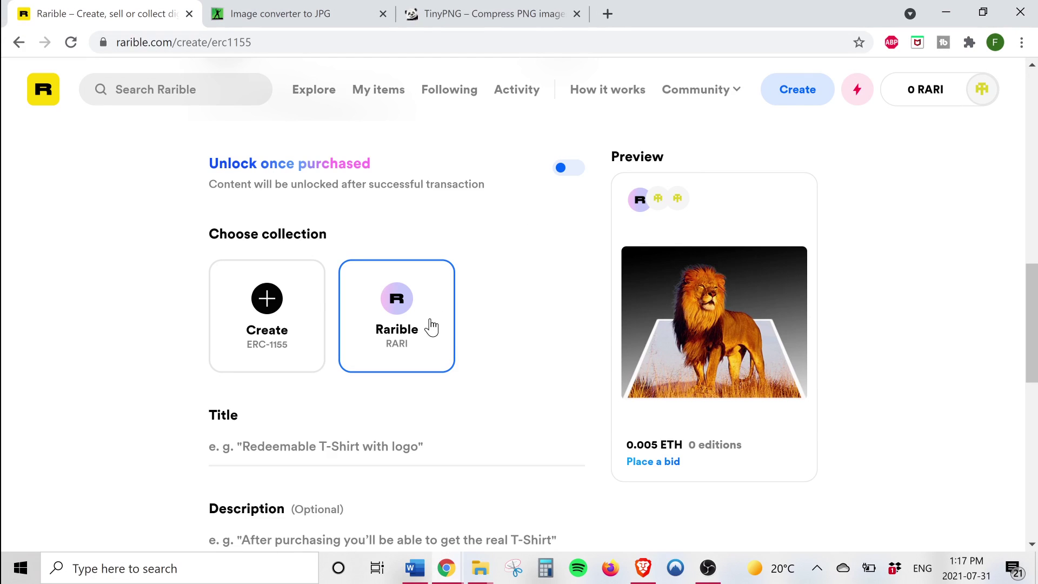
# Title the item 'Leo SZN' with description 'This is K1NG Media's First NFT'.
pyautogui.scroll(-2, 534, 392)
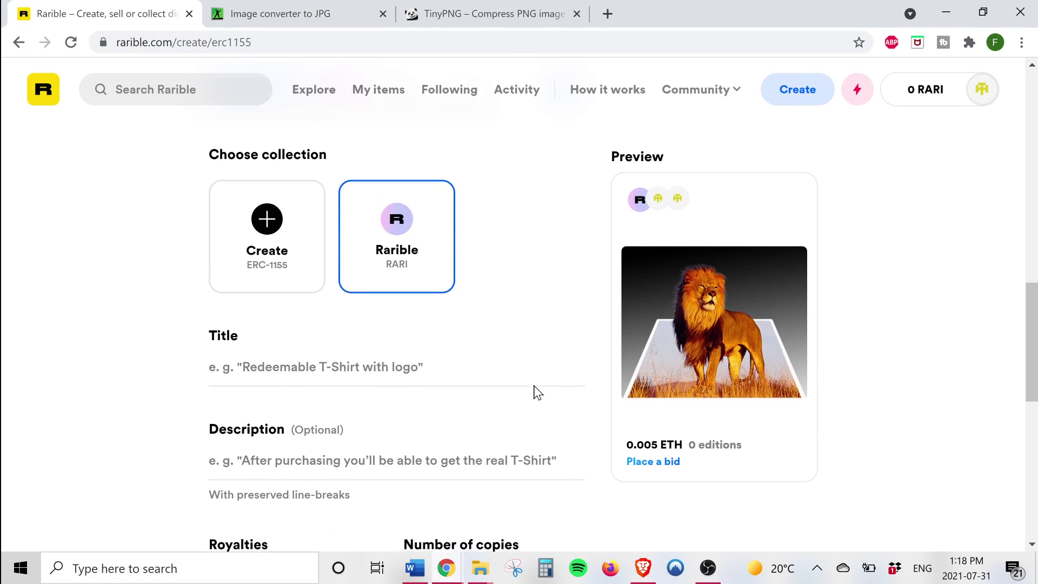
pyautogui.scroll(-1, 537, 391)
pyautogui.write('Leo SZN')
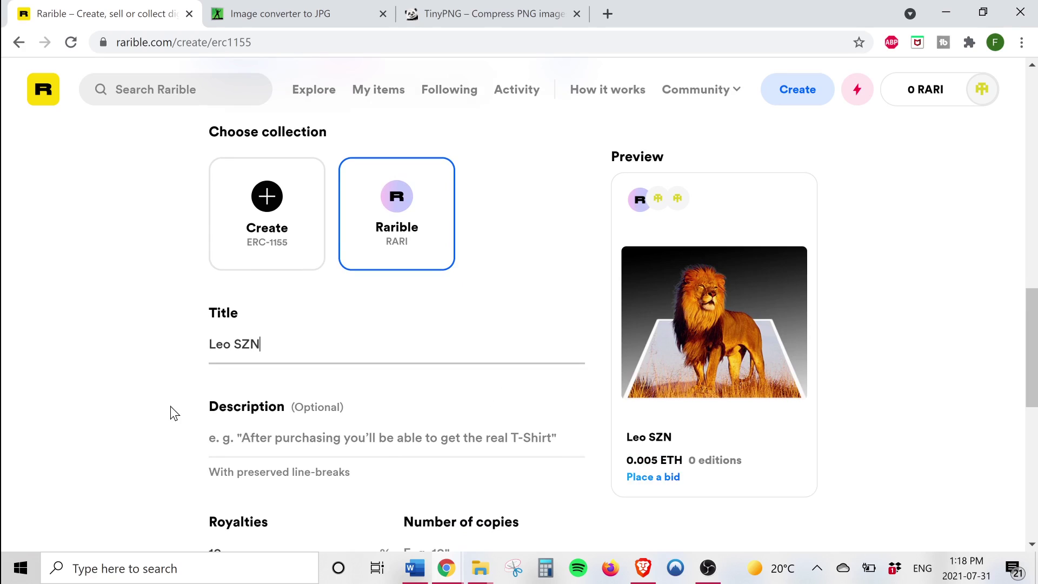
pyautogui.scroll(-1, 170, 407)
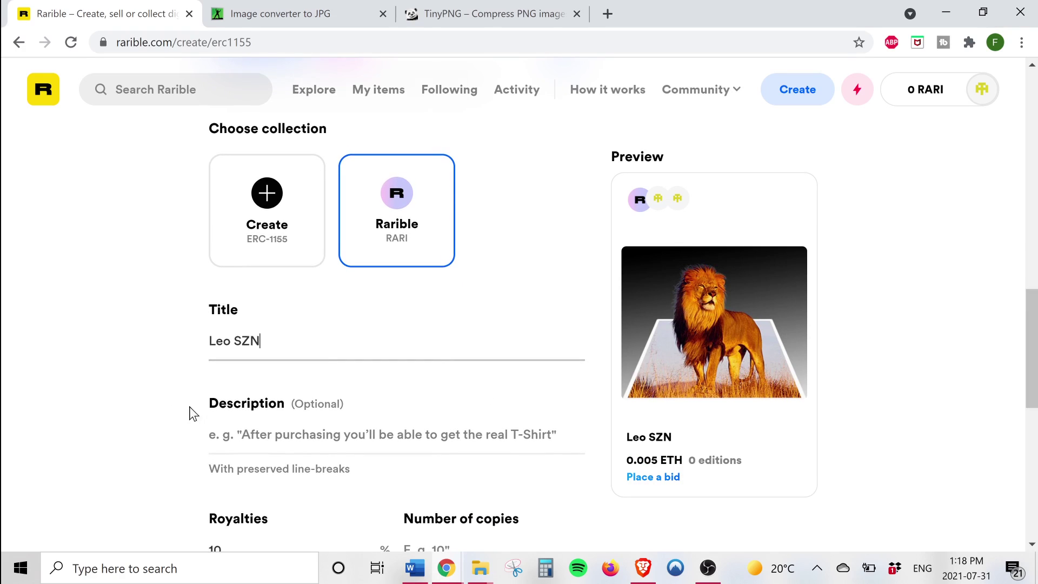
pyautogui.click(282, 415)
pyautogui.write('This i')
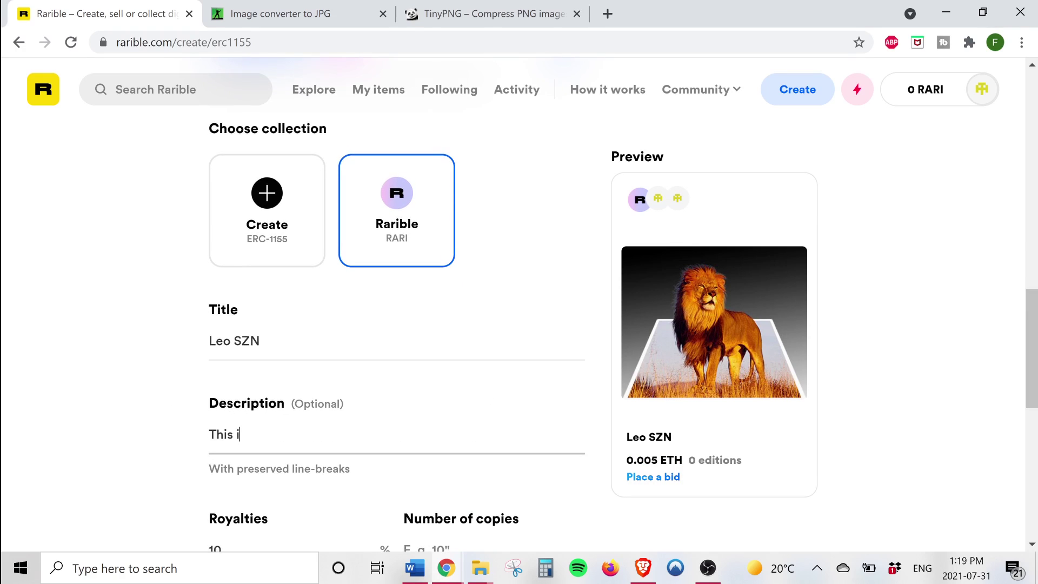
pyautogui.write("s K1NG Media's")
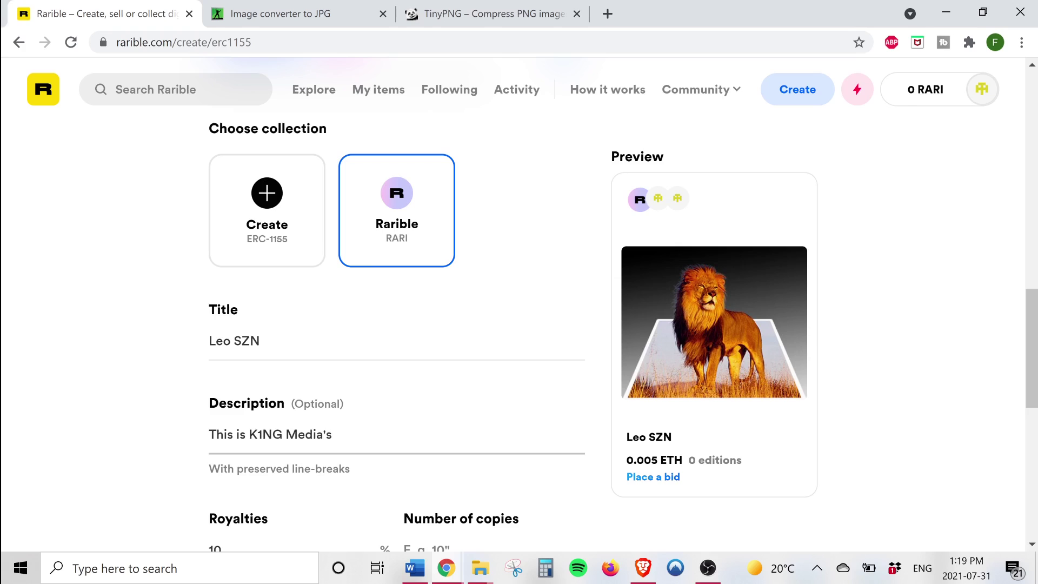
pyautogui.write(' First NFT')
pyautogui.click(184, 458)
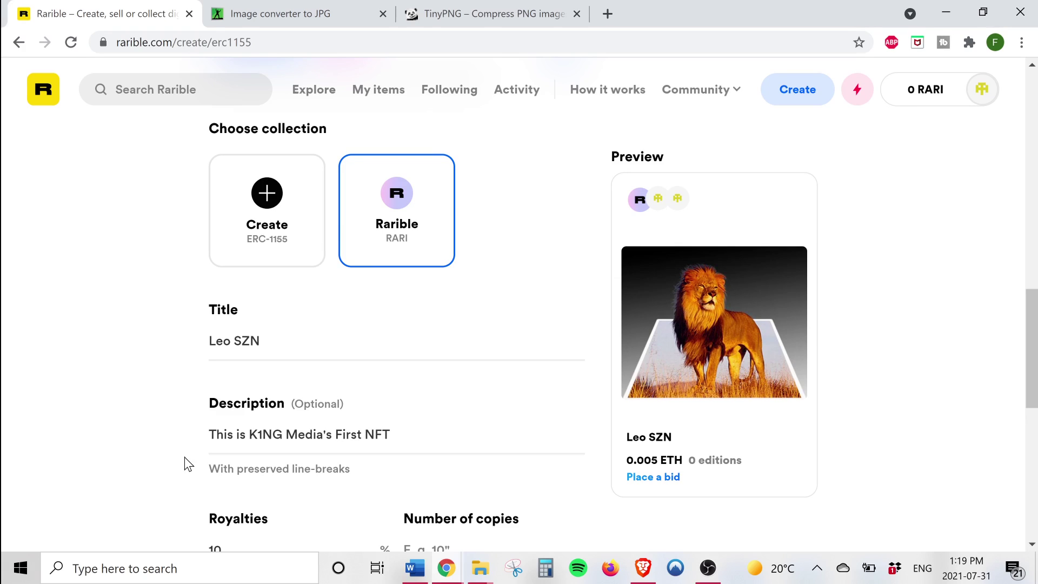
# Set royalties to 20% and the number of copies to 100.
pyautogui.scroll(-2, 184, 456)
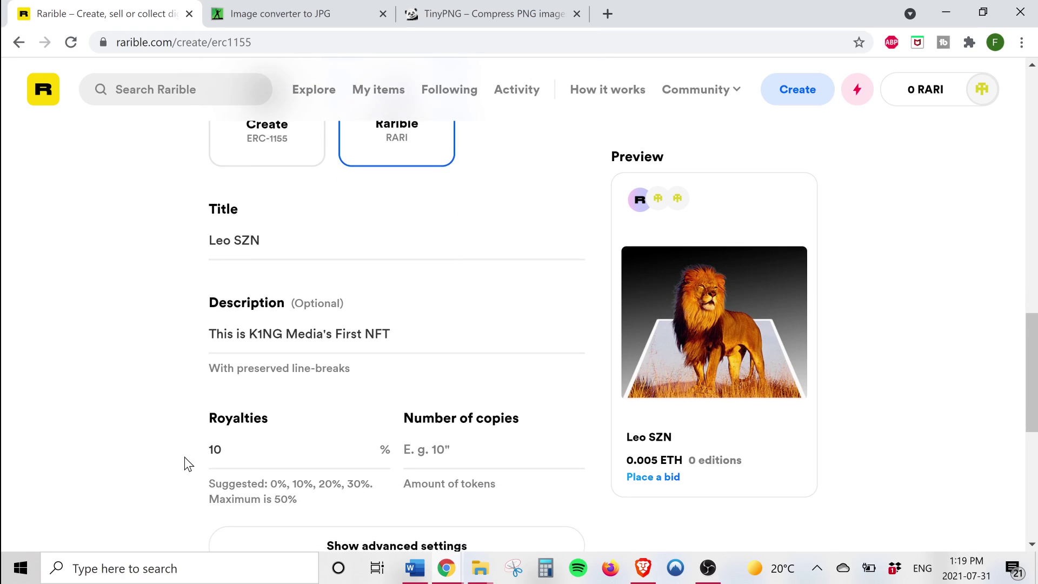
pyautogui.click(221, 436)
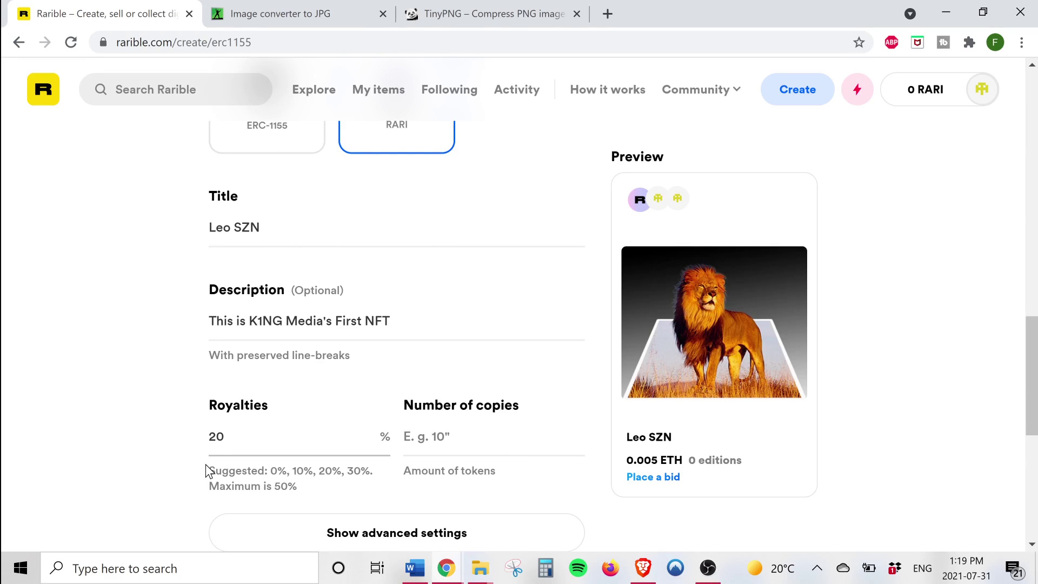
pyautogui.press('Tab')
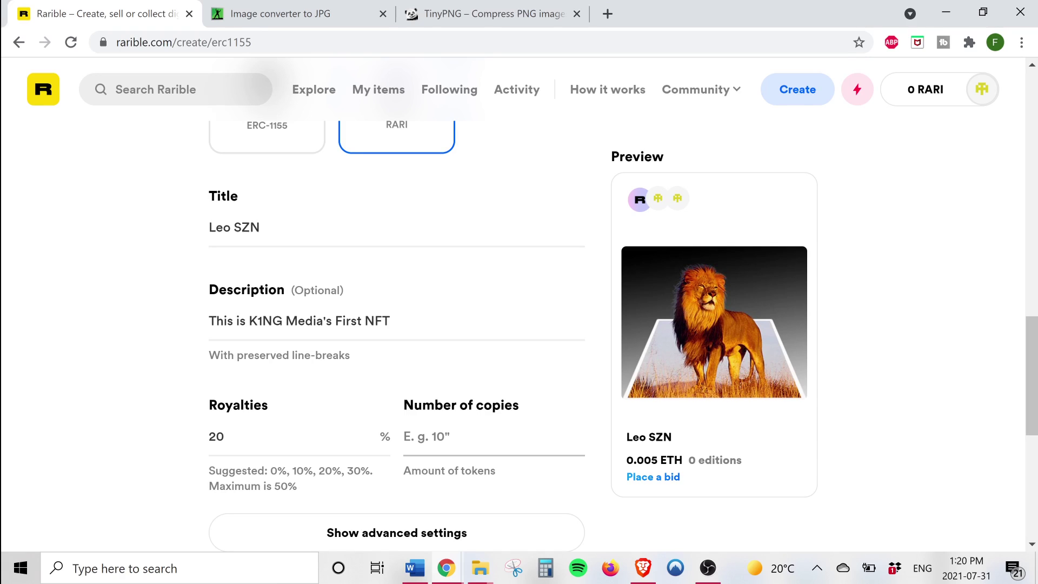
pyautogui.write('100')
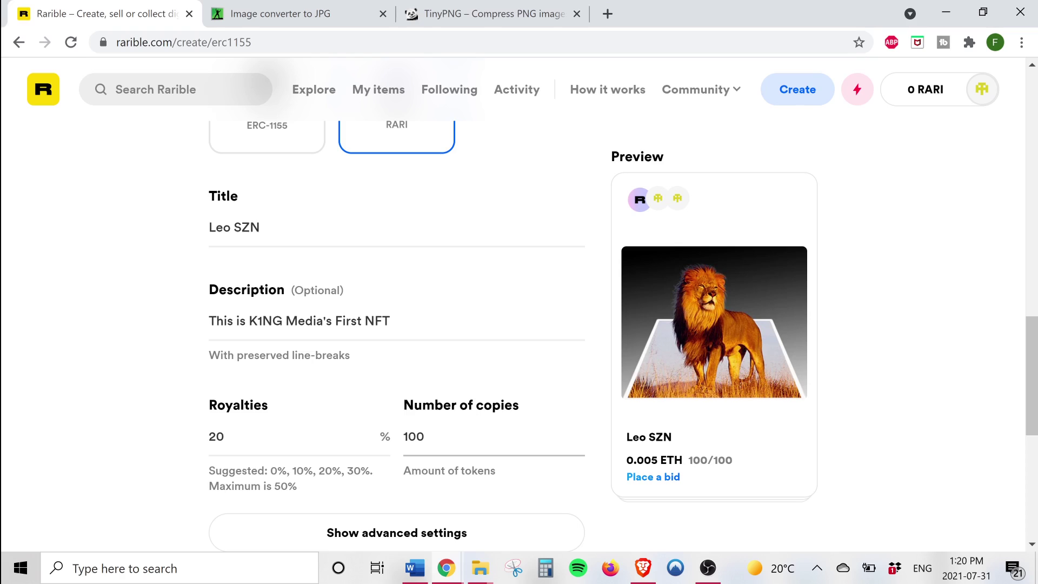
pyautogui.click(593, 495)
# Add properties Collectable Type: 3D Popup Card, Animal: Lion and ID: 001 under advanced settings.
pyautogui.scroll(-1, 593, 495)
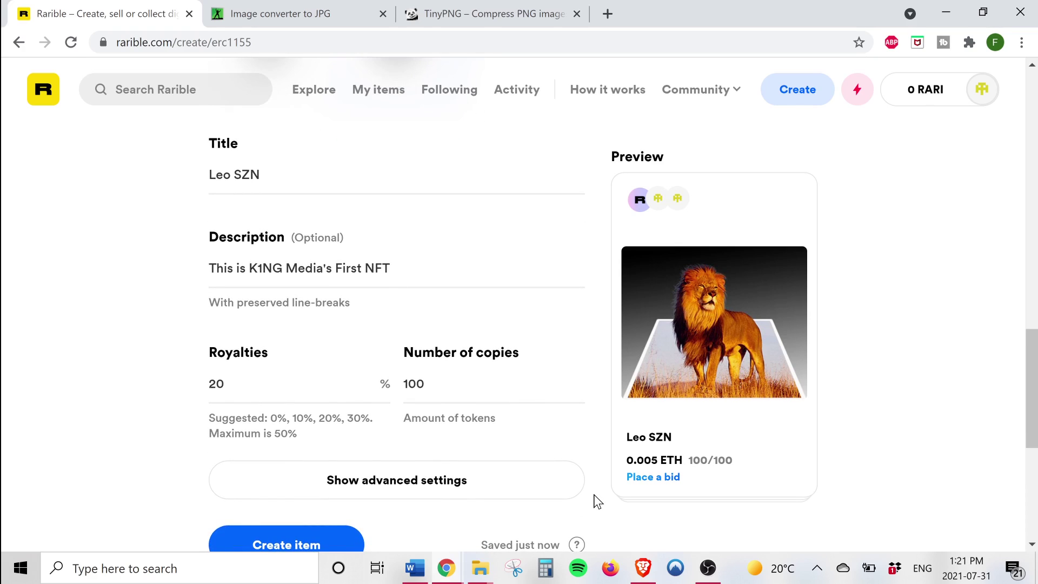
pyautogui.click(516, 487)
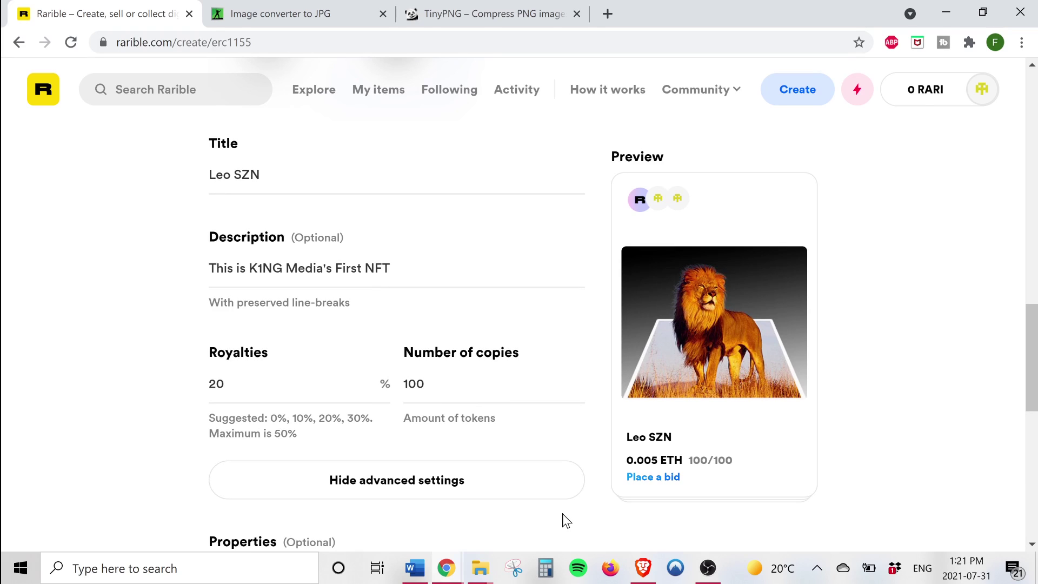
pyautogui.scroll(-5, 562, 518)
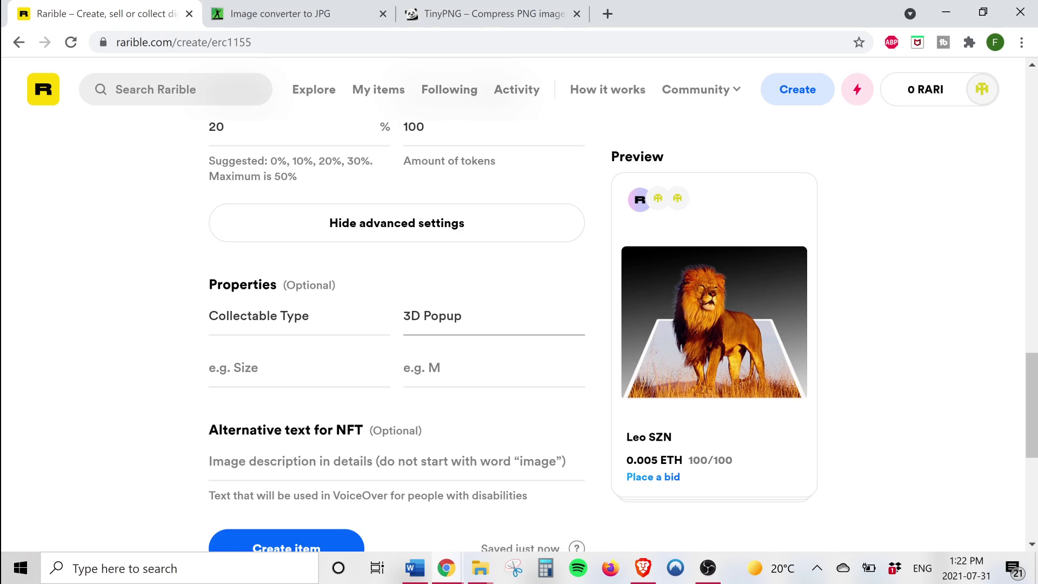
pyautogui.write('Card')
pyautogui.press('Tab')
pyautogui.write('Animal')
pyautogui.press('Tab')
pyautogui.write('Lion')
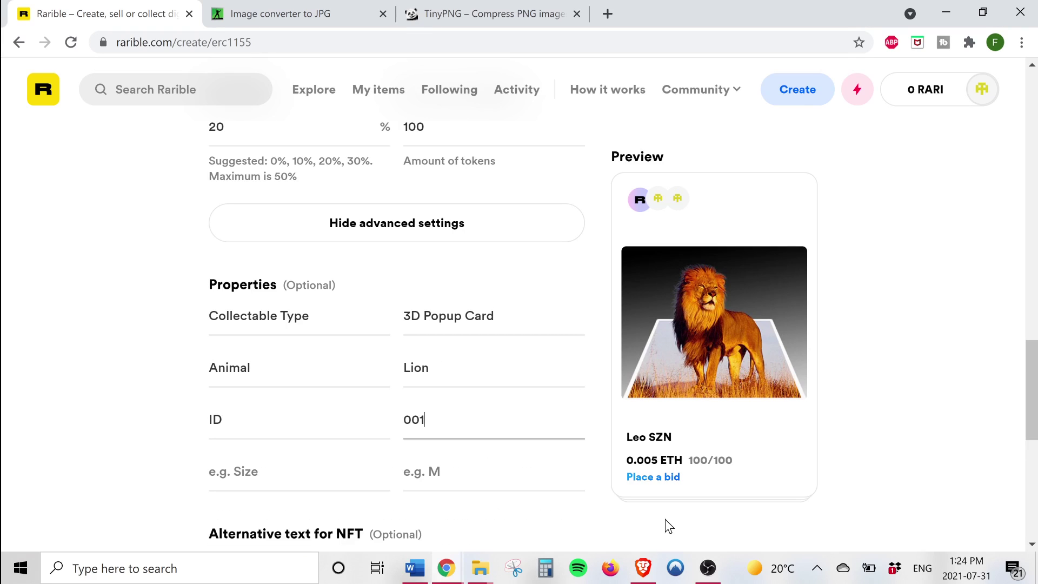
pyautogui.click(664, 519)
pyautogui.scroll(-3, 647, 372)
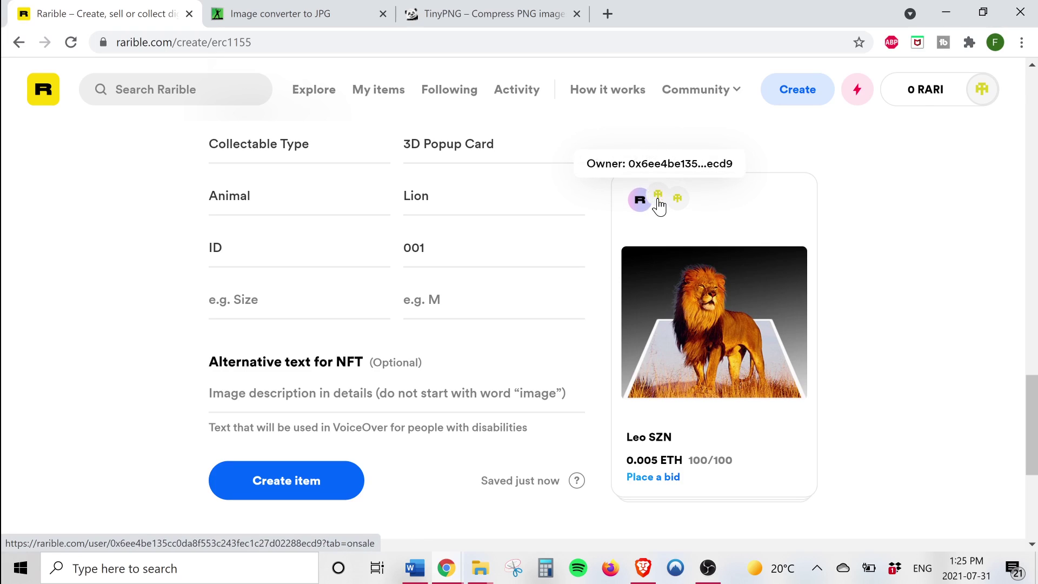
# Create the Leo SZN item and confirm its mint transaction until Mint shows Done.
pyautogui.click(306, 489)
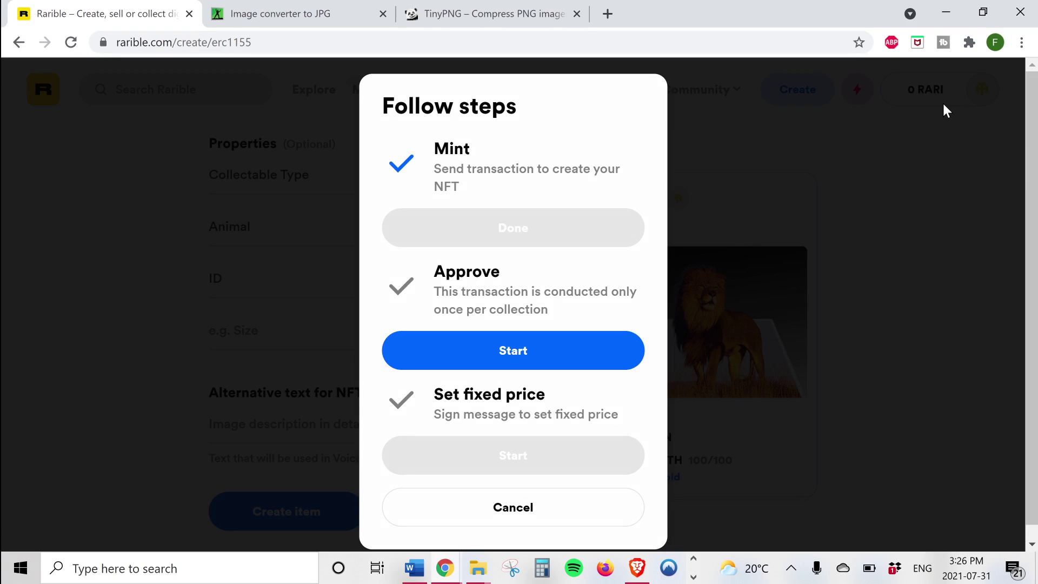
# Approve the collection and put Leo SZN on sale at a fixed 0.005 ETH.
pyautogui.click(623, 355)
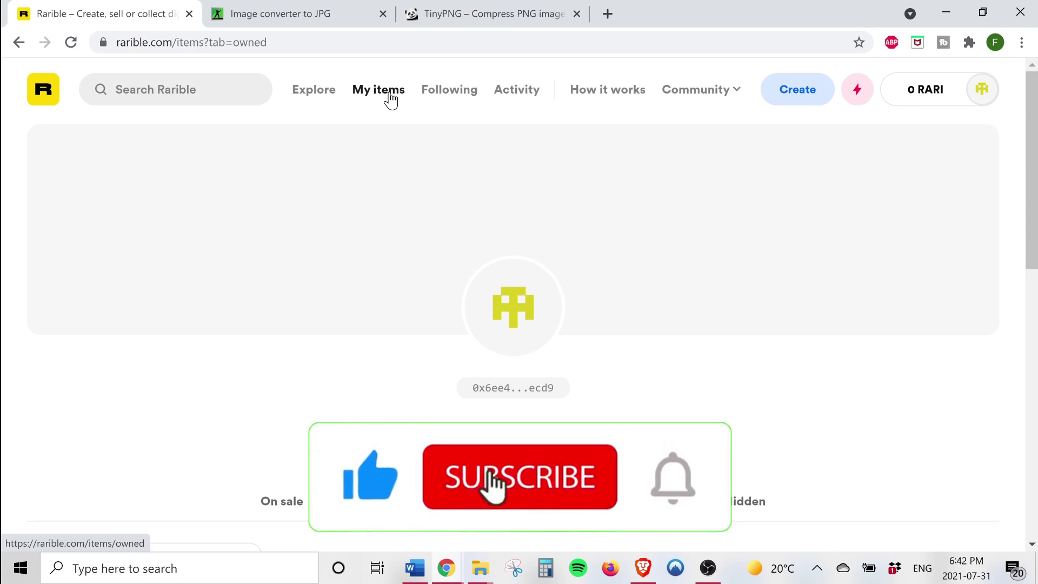
pyautogui.scroll(-6, 237, 255)
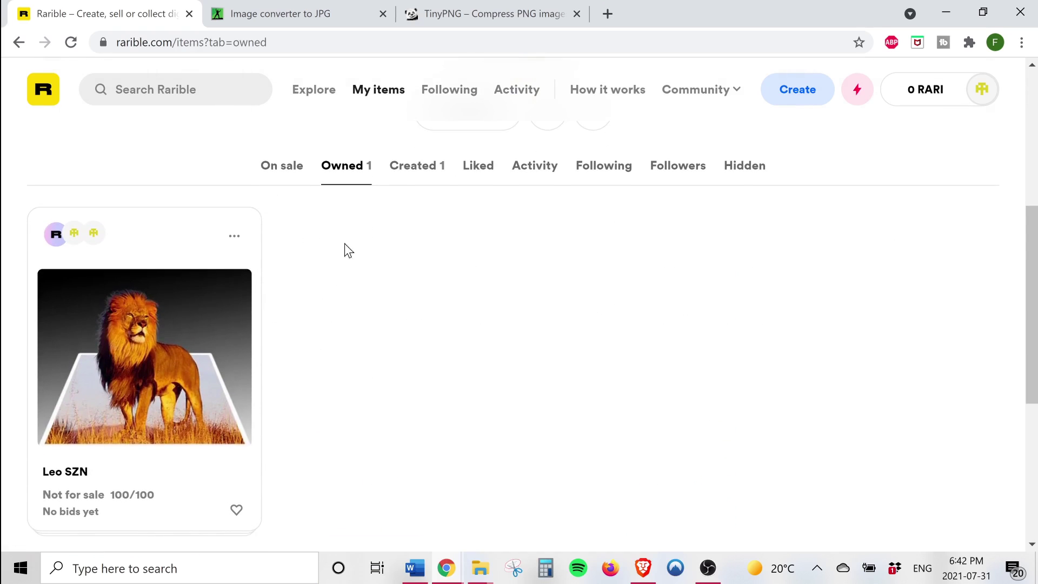
pyautogui.click(235, 236)
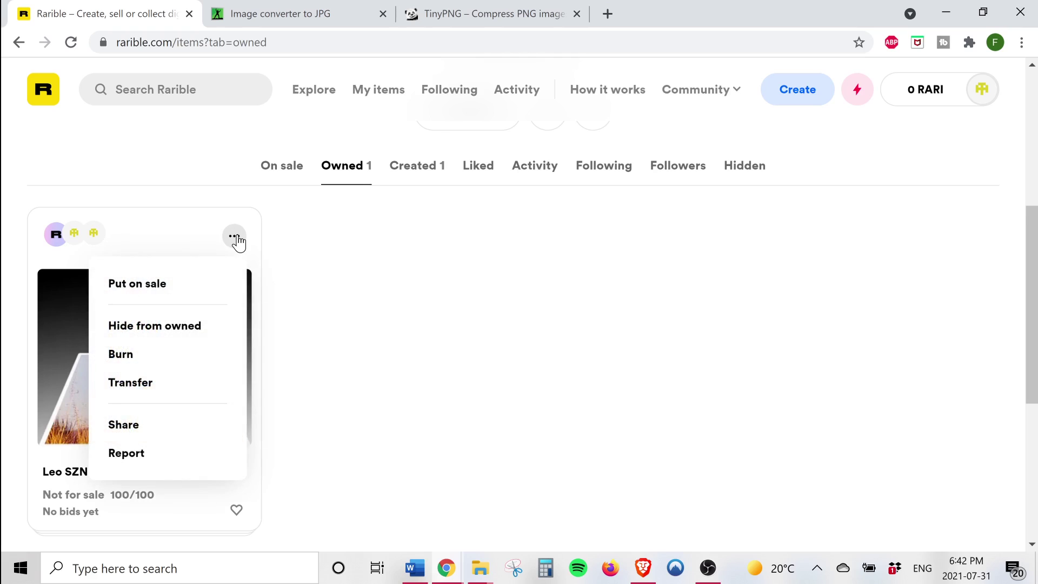
pyautogui.click(179, 285)
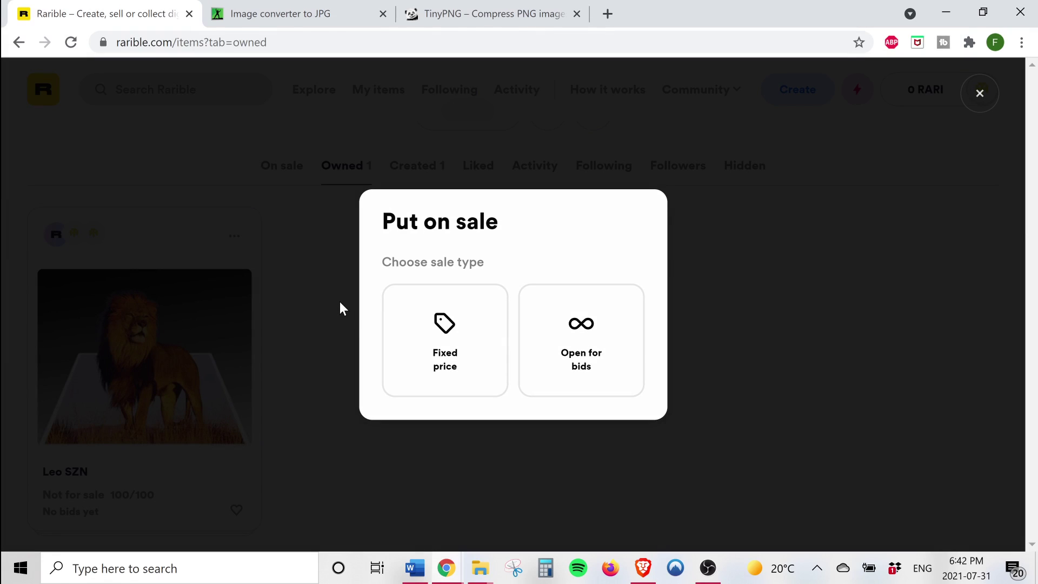
pyautogui.click(387, 322)
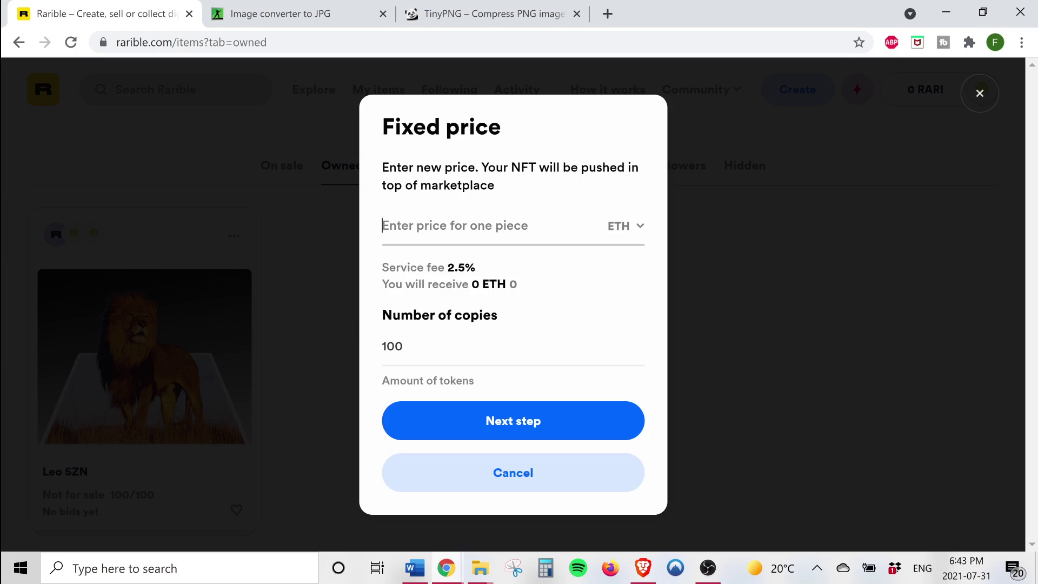
pyautogui.write('0.0')
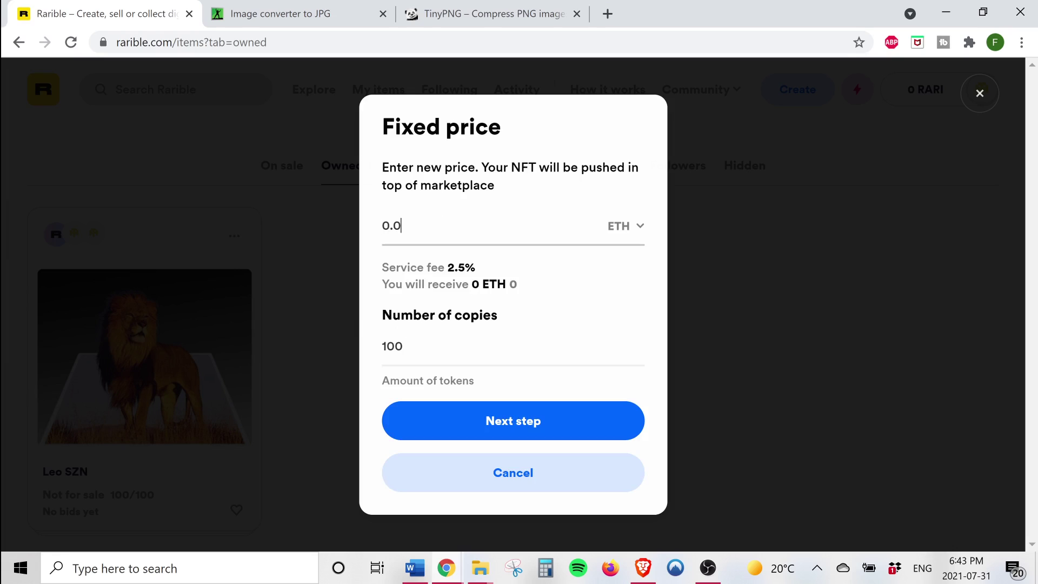
pyautogui.write('05')
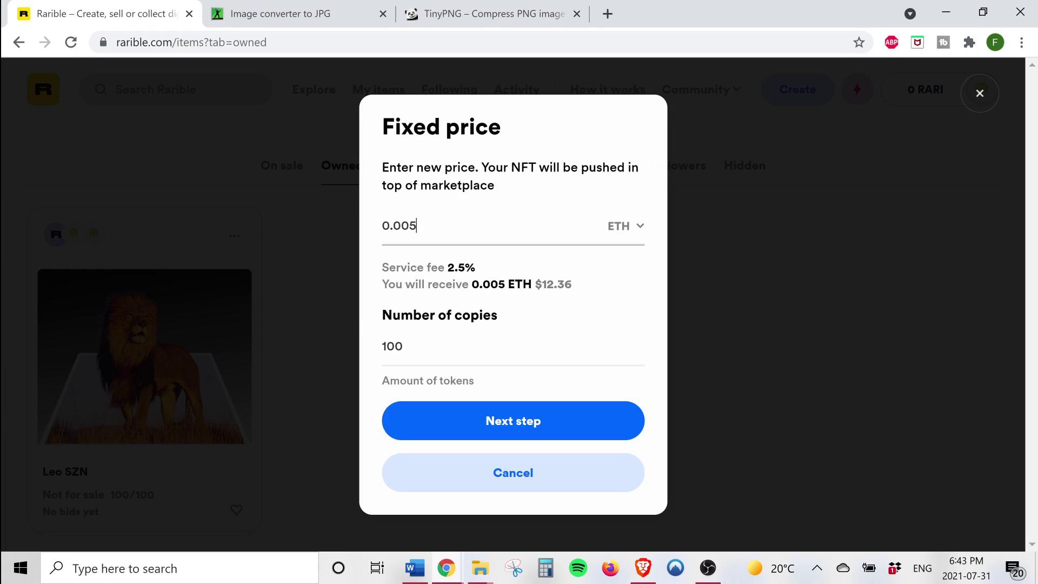
pyautogui.click(517, 425)
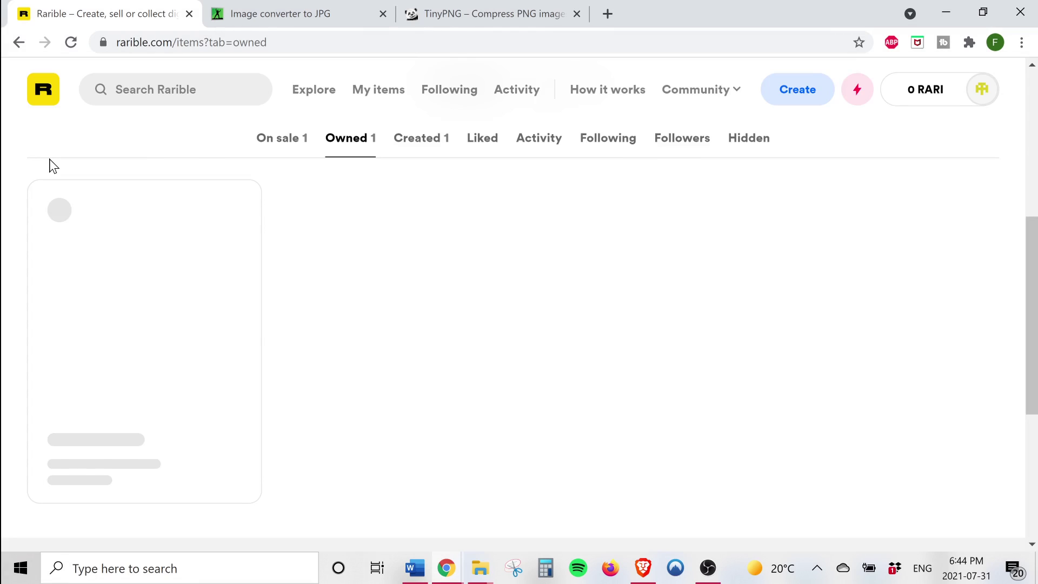
# Open Leo SZN from On sale to check 0.005 ETH, 100/100 copies, 20% royalty.
pyautogui.click(295, 138)
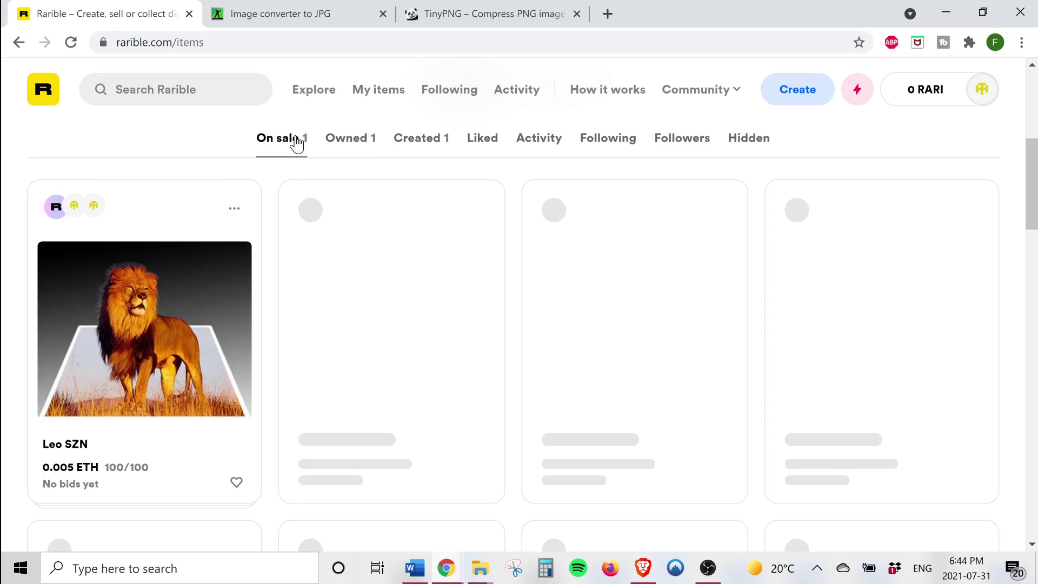
pyautogui.click(210, 313)
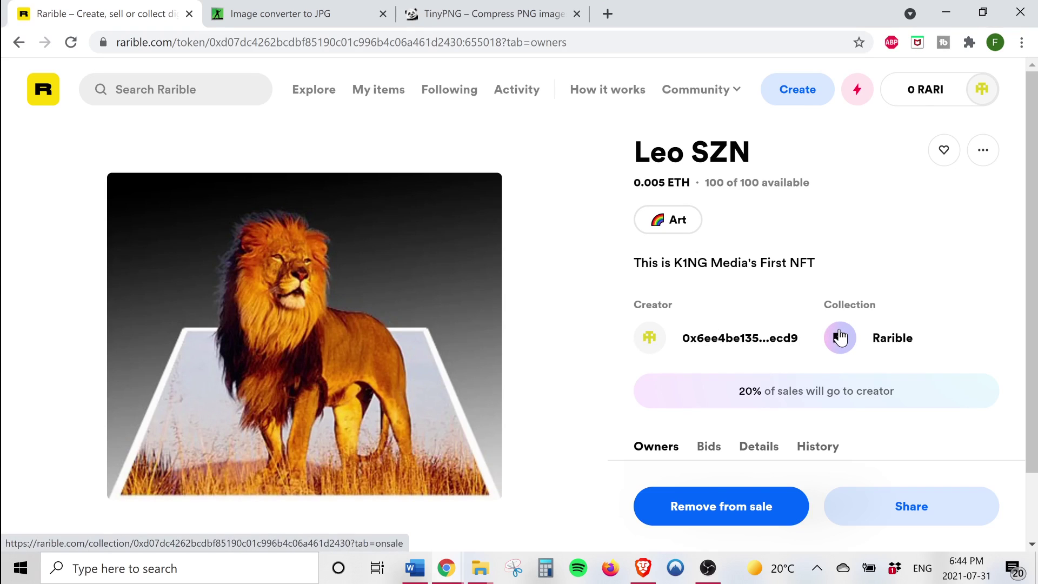
pyautogui.scroll(-1, 603, 401)
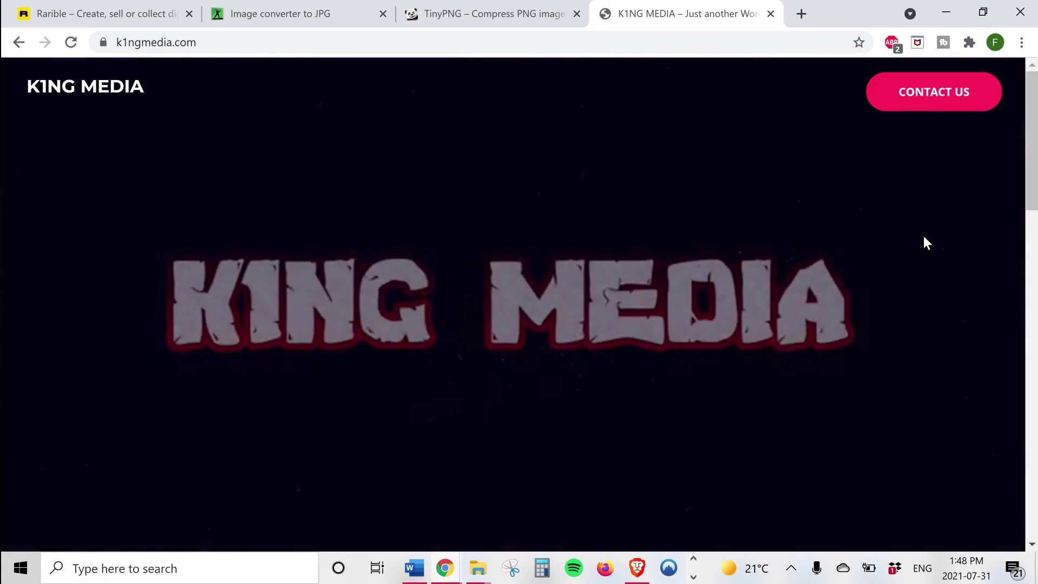
# Scroll the k1ngmedia.com homepage past the YouTube and Rarible cards to CONTENT IS KING.
pyautogui.scroll(-8, 923, 236)
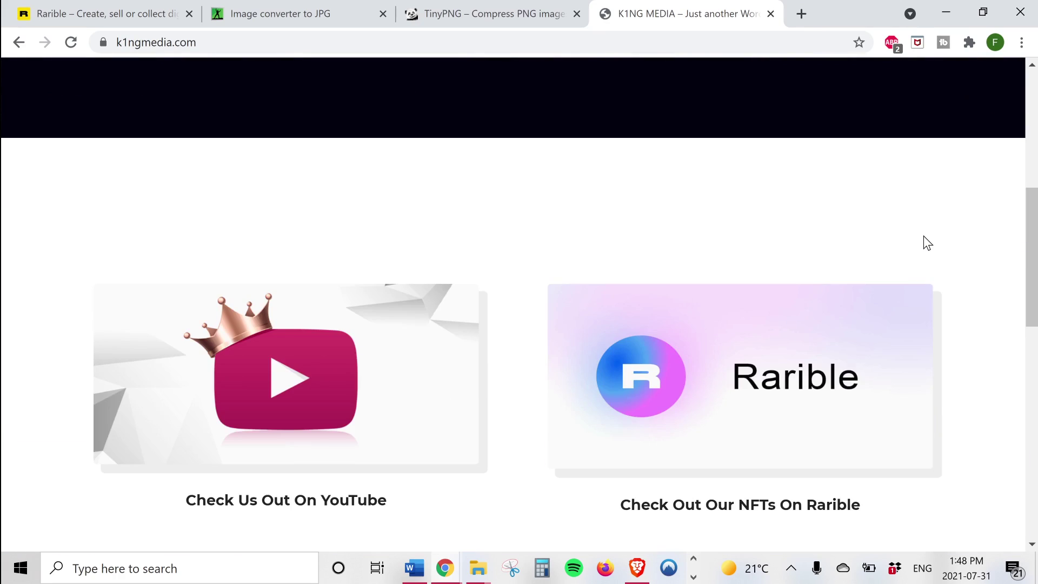
pyautogui.scroll(-10, 923, 236)
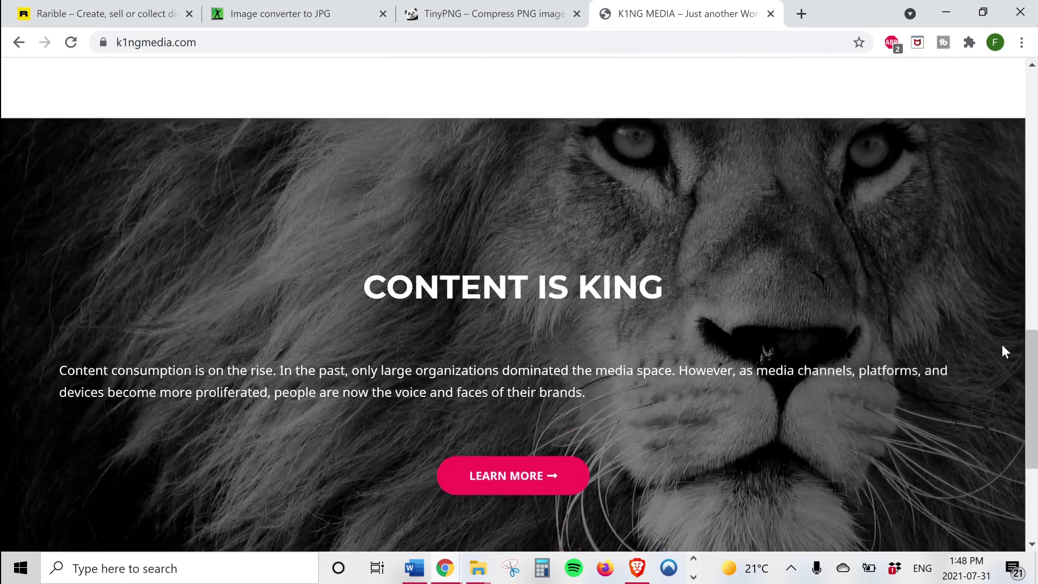
pyautogui.scroll(-1, 1002, 346)
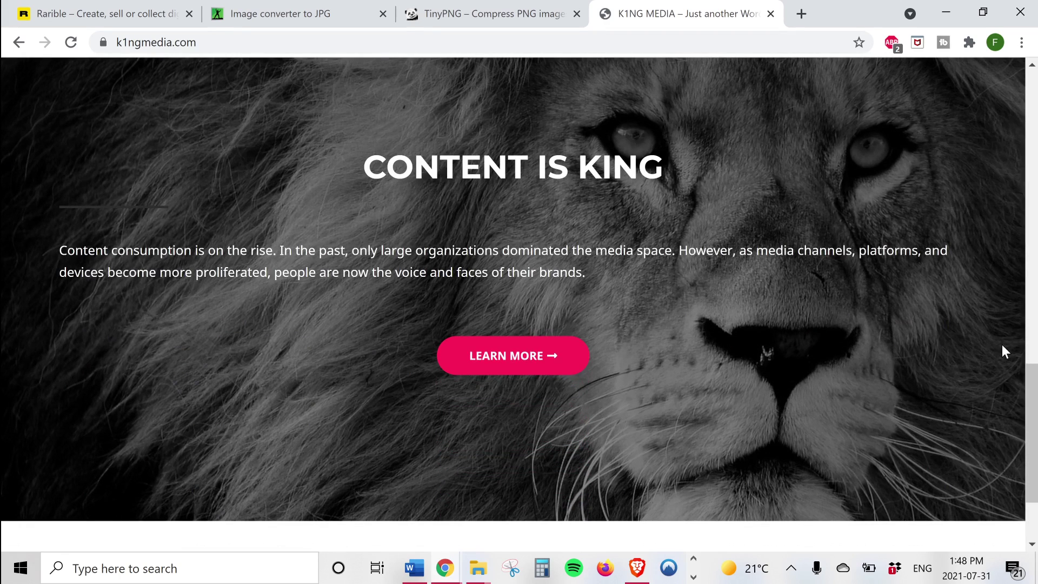